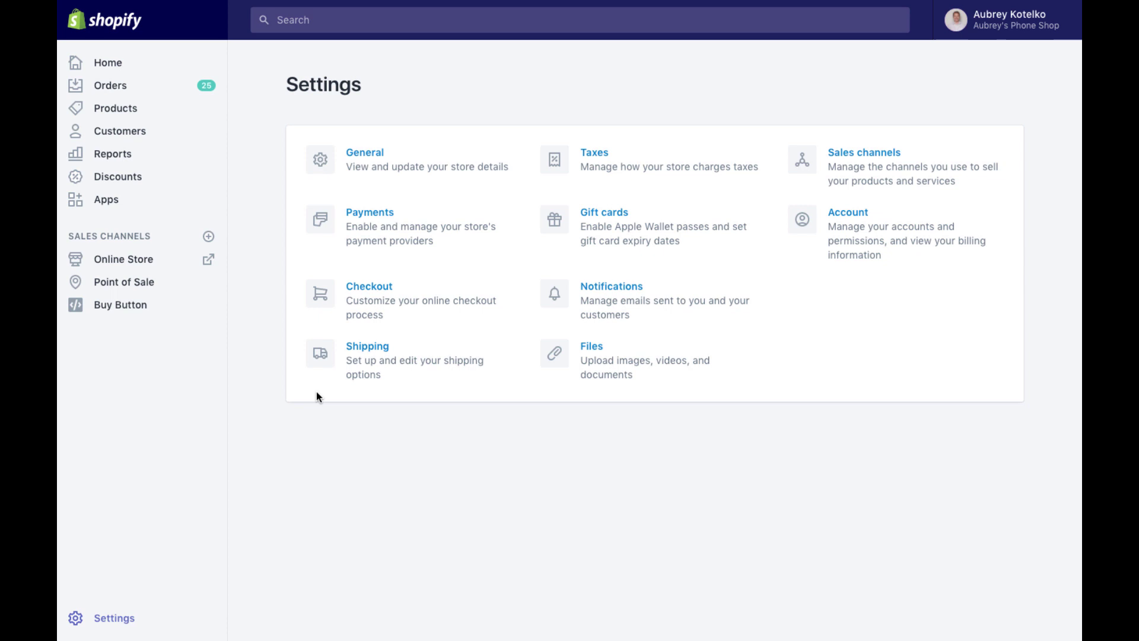
# Open the Domestic shipping zone, which lists Canada and the $8.00 Standard shipping rate.
pyautogui.click(355, 366)
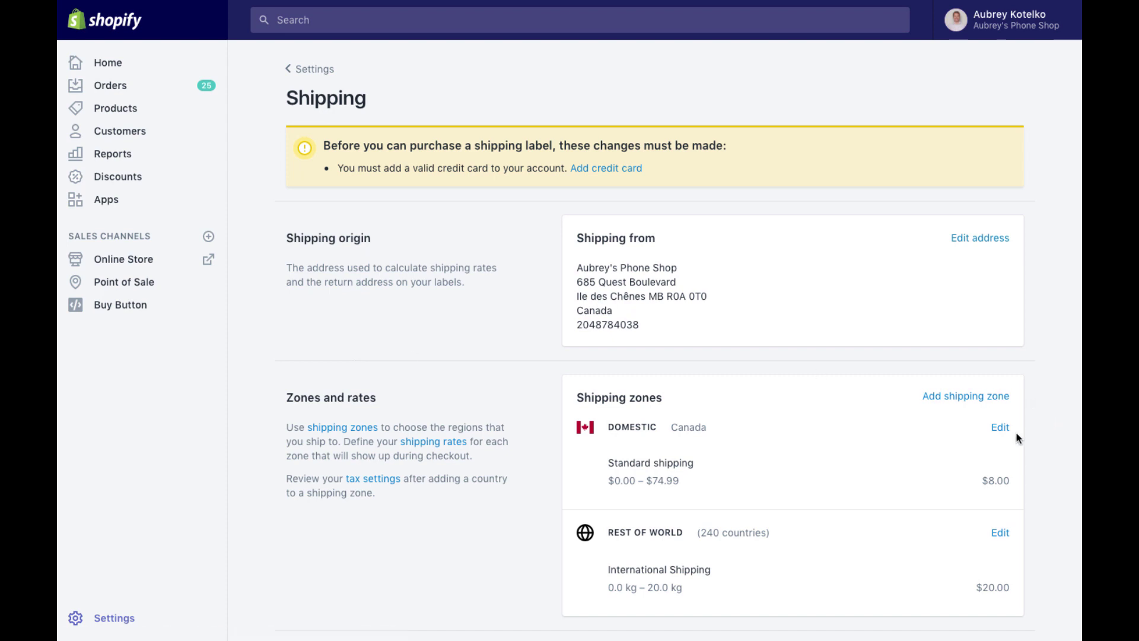
pyautogui.click(1000, 428)
pyautogui.scroll(-2, 598, 308)
pyautogui.scroll(-2, 598, 308)
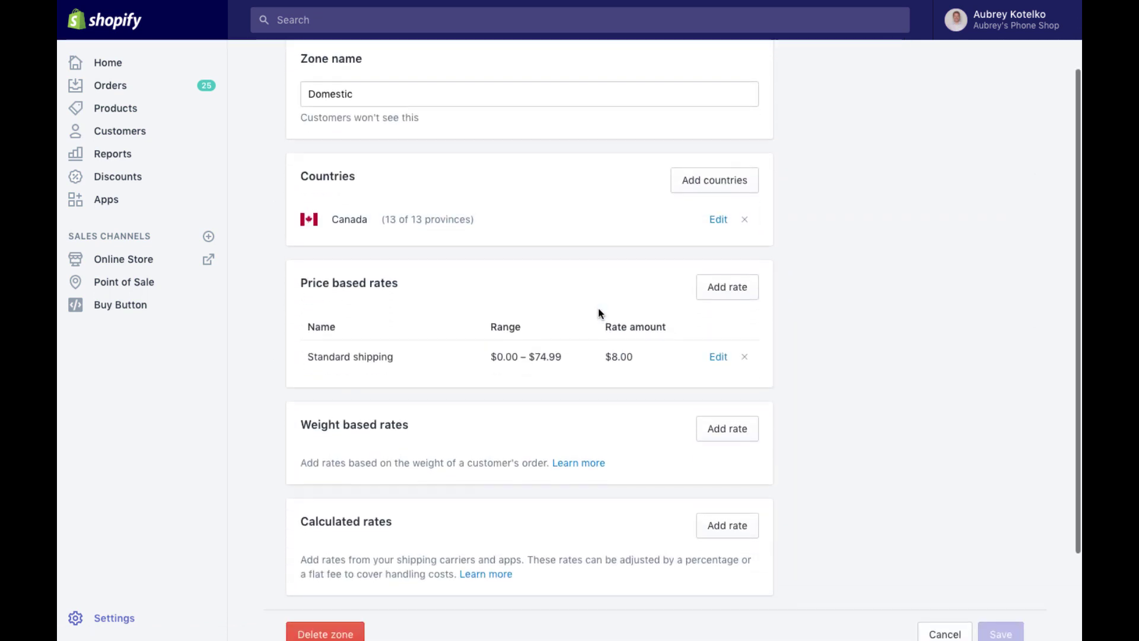
pyautogui.scroll(-2, 456, 278)
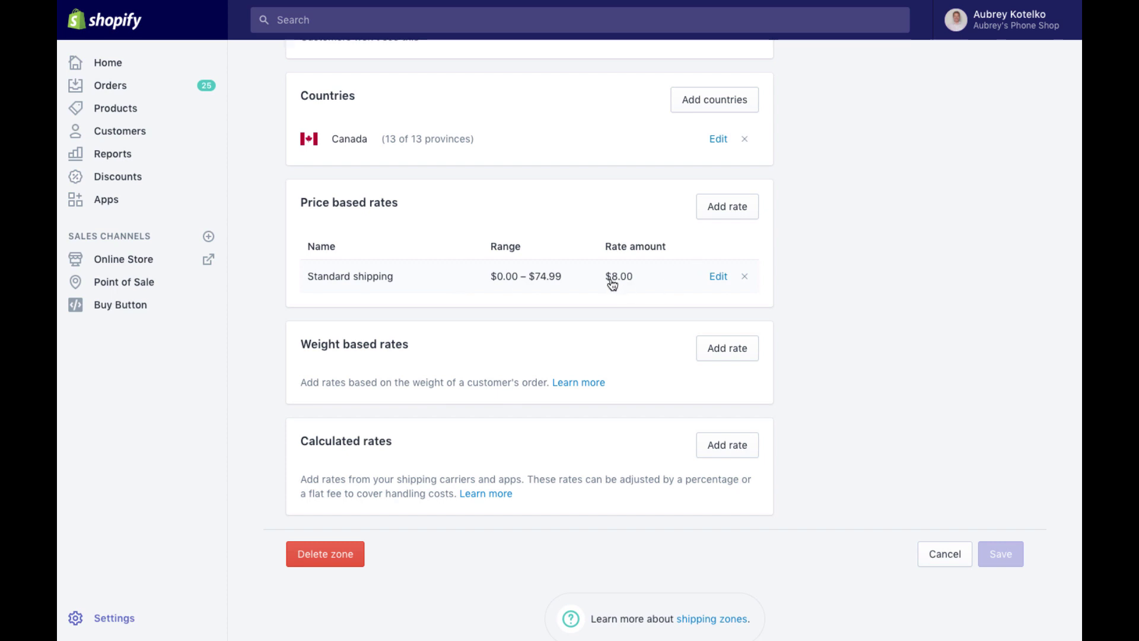
# Add a free rate 'Standard shipping (FREE over $75!)' with a $75.00 minimum order price.
pyautogui.click(722, 208)
pyautogui.click(420, 234)
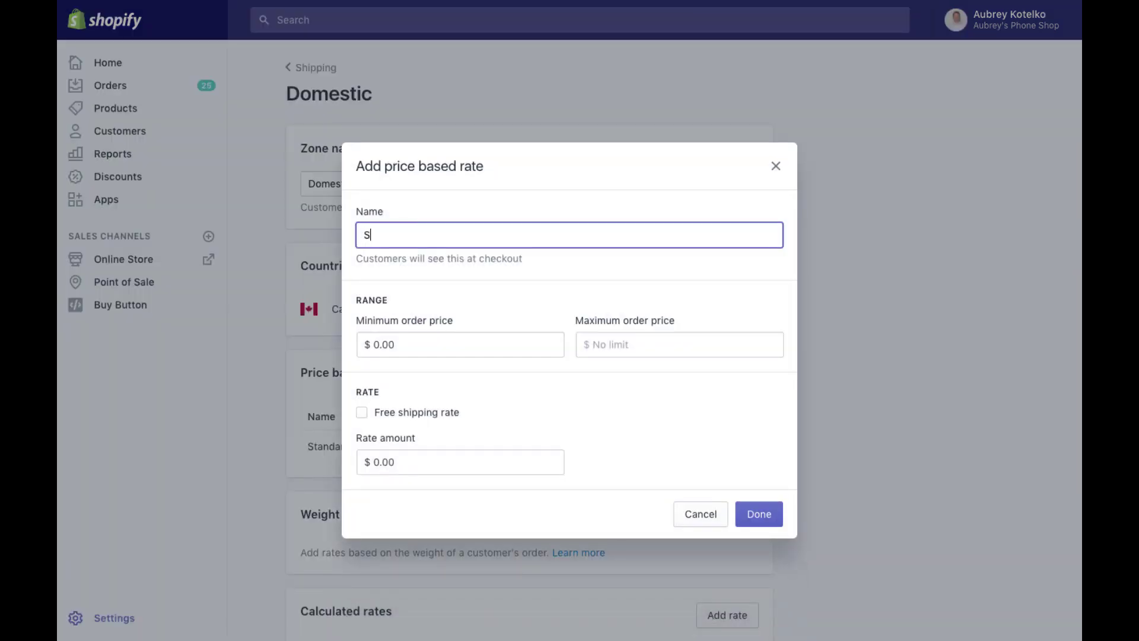
pyautogui.write('Standard shippin')
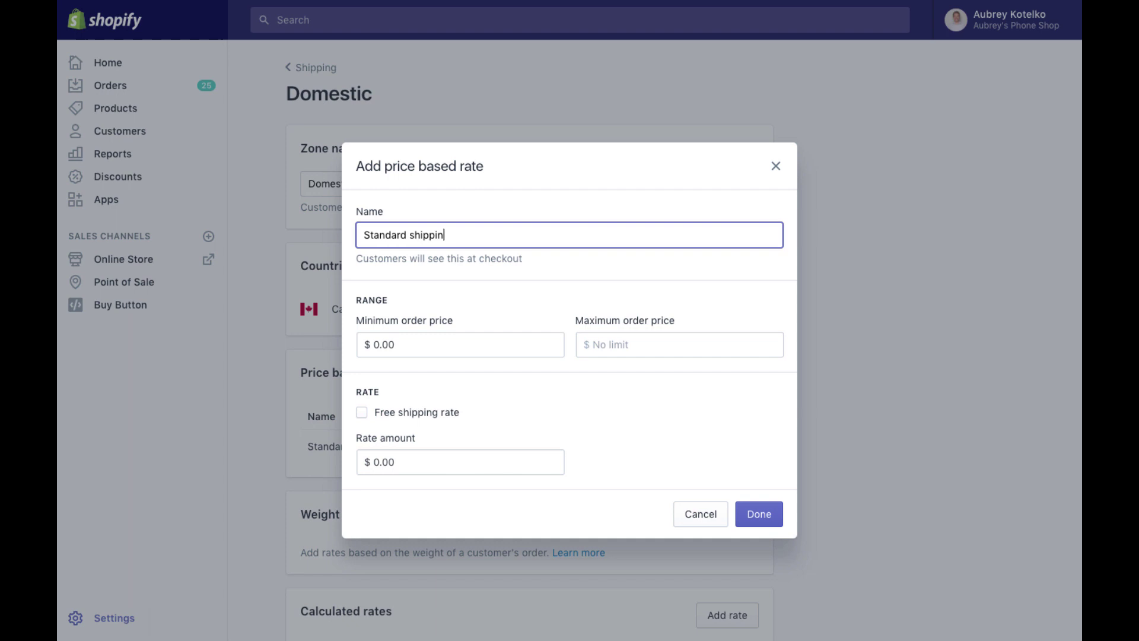
pyautogui.write('g (FREE over $75')
pyautogui.write('!)')
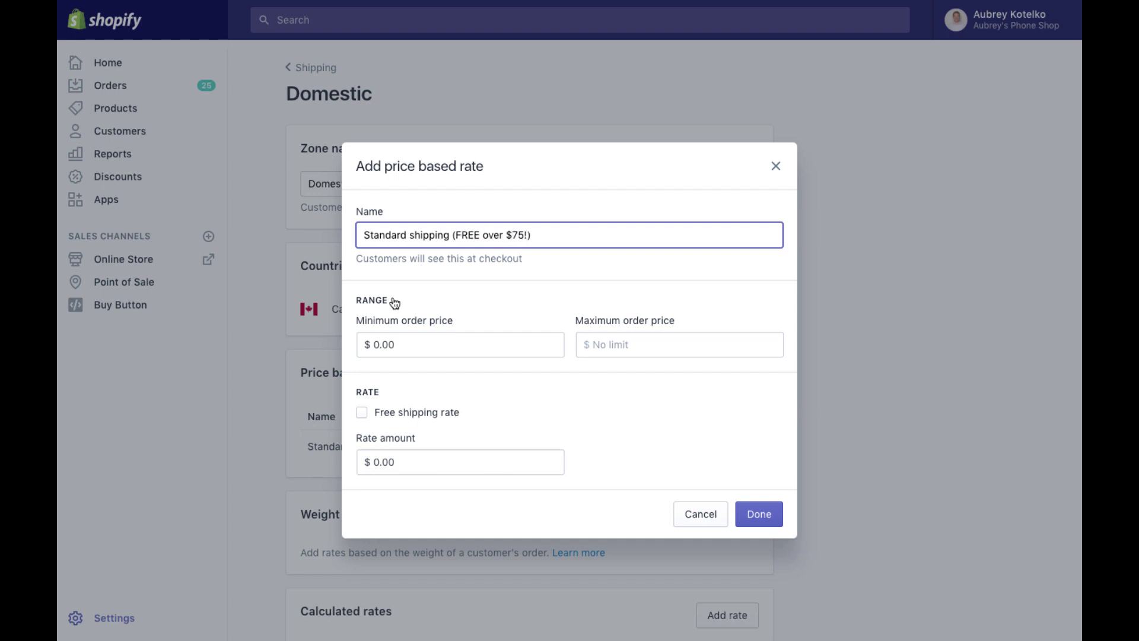
pyautogui.click(399, 341)
pyautogui.doubleClick(383, 345)
pyautogui.write('7')
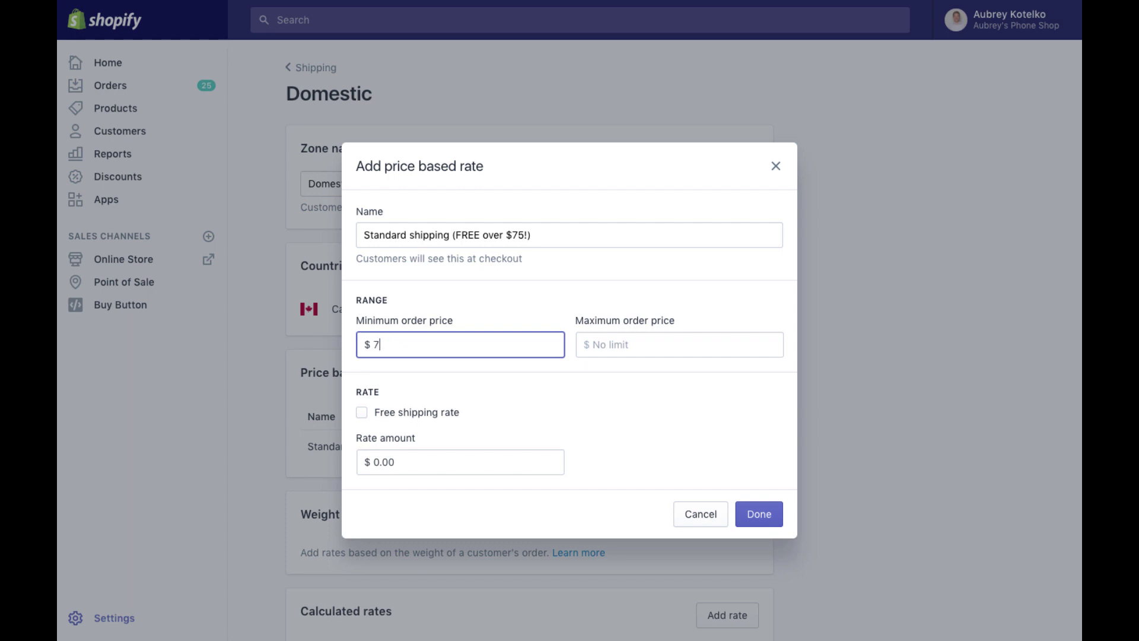
pyautogui.write('5.00')
pyautogui.click(567, 375)
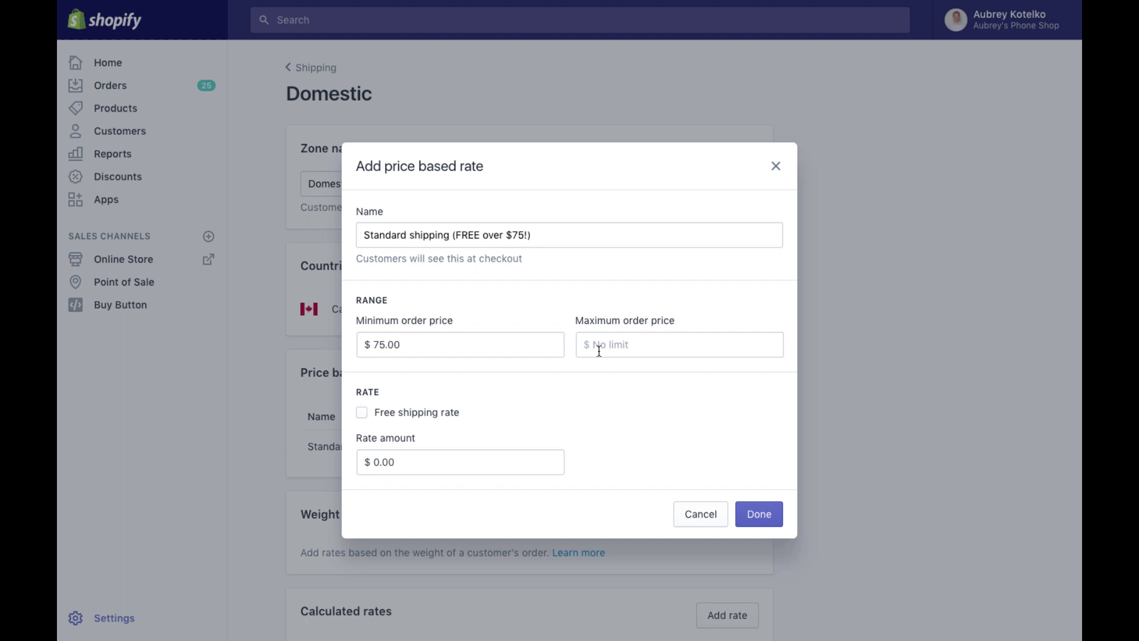
pyautogui.click(363, 413)
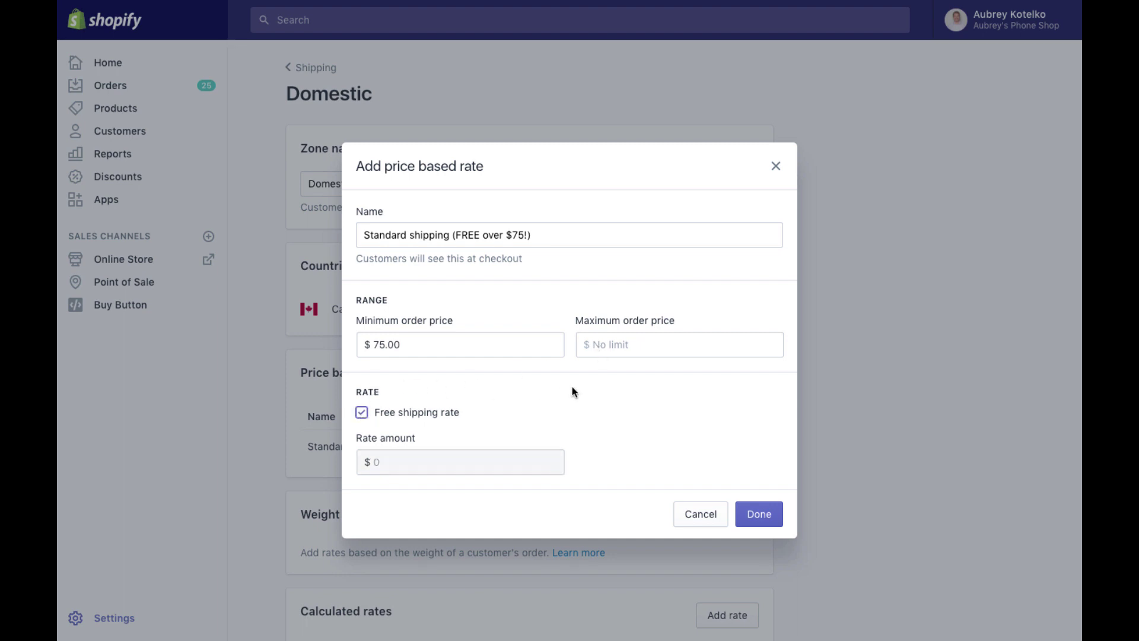
# Confirm the free $75-and-up rate and save the Domestic zone.
pyautogui.click(760, 514)
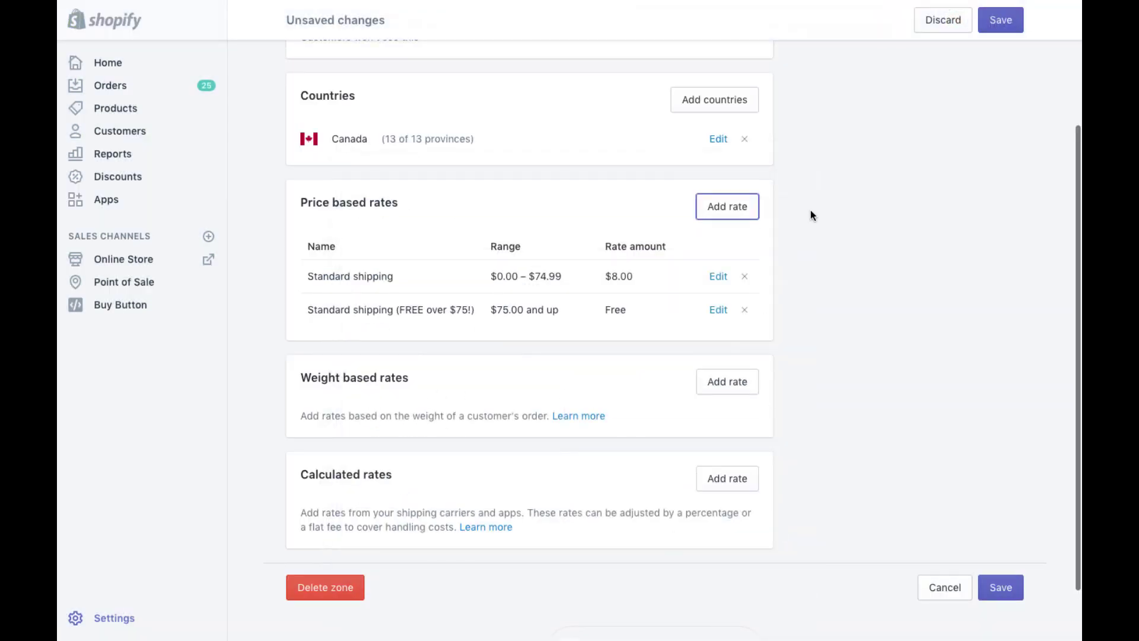
pyautogui.click(997, 22)
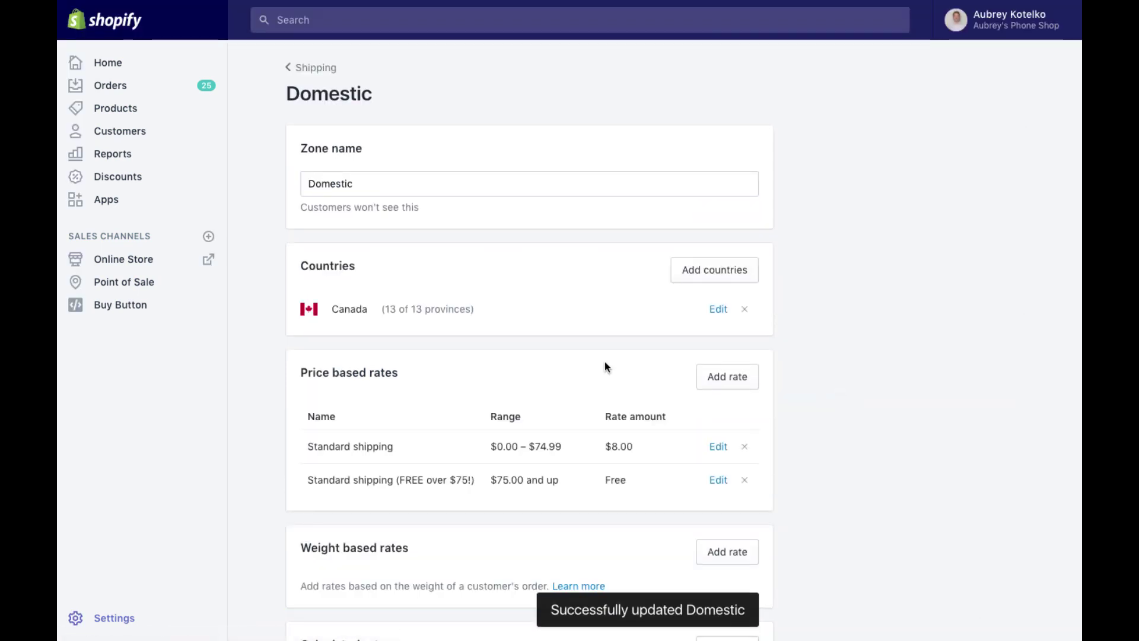
pyautogui.scroll(-2, 604, 362)
pyautogui.scroll(-2, 605, 361)
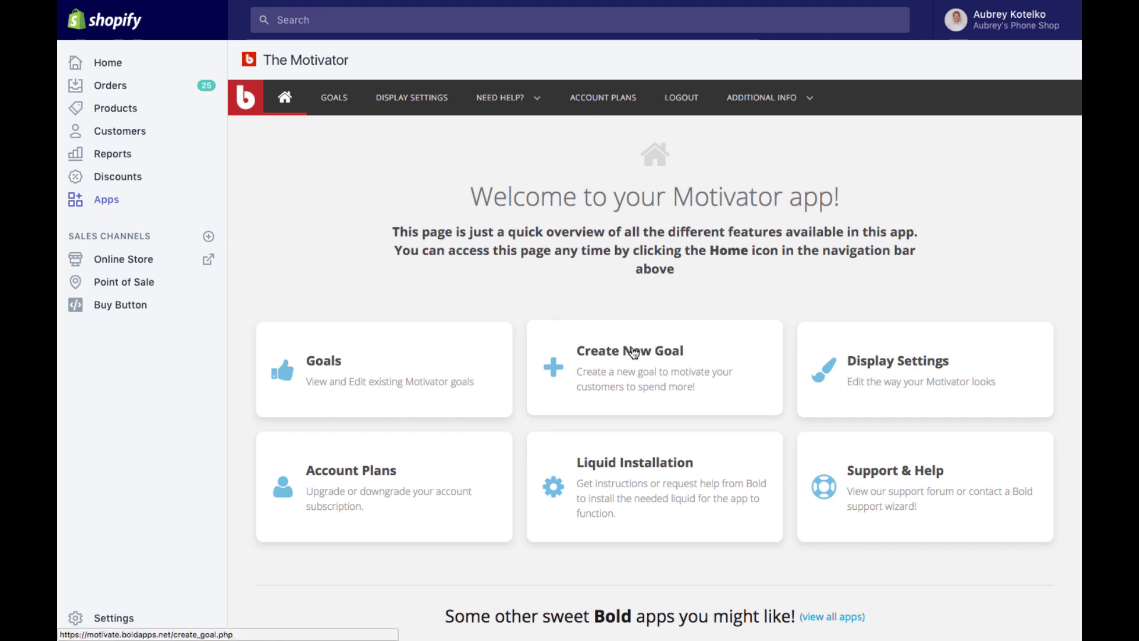
# Create a new Motivator goal and enter 75 as its cart total.
pyautogui.click(545, 398)
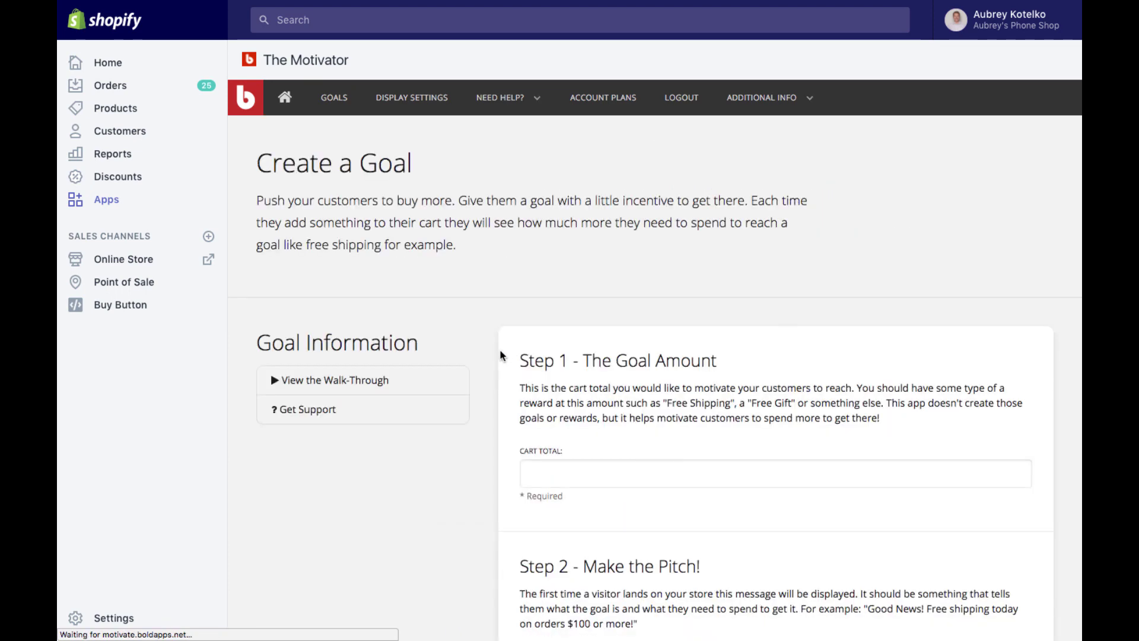
pyautogui.scroll(-3, 499, 350)
pyautogui.click(546, 283)
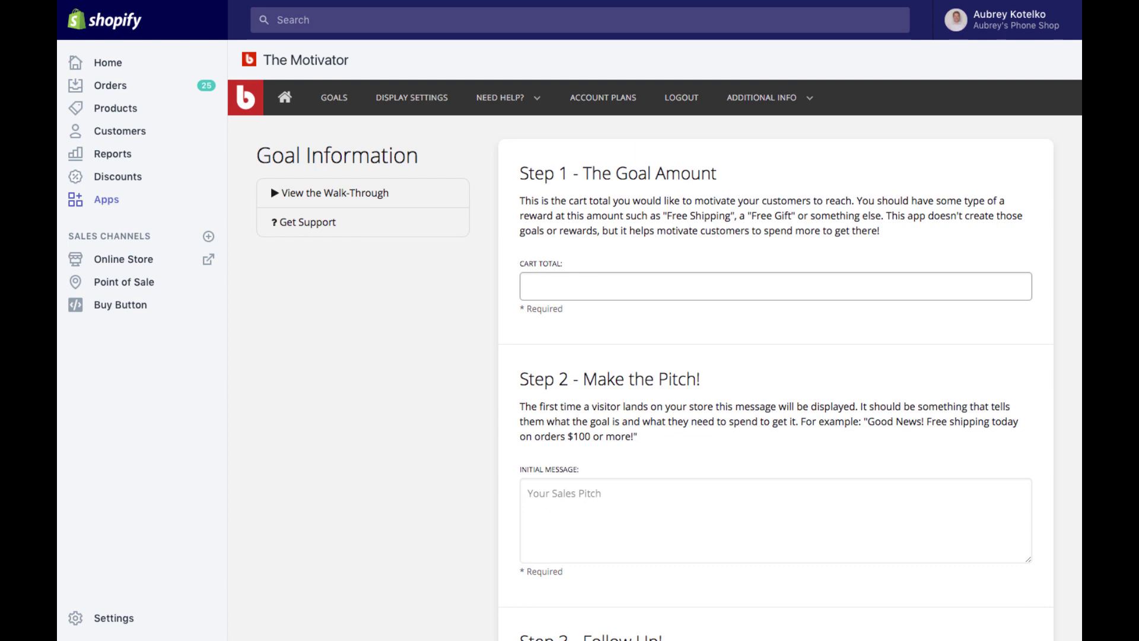
pyautogui.write('75')
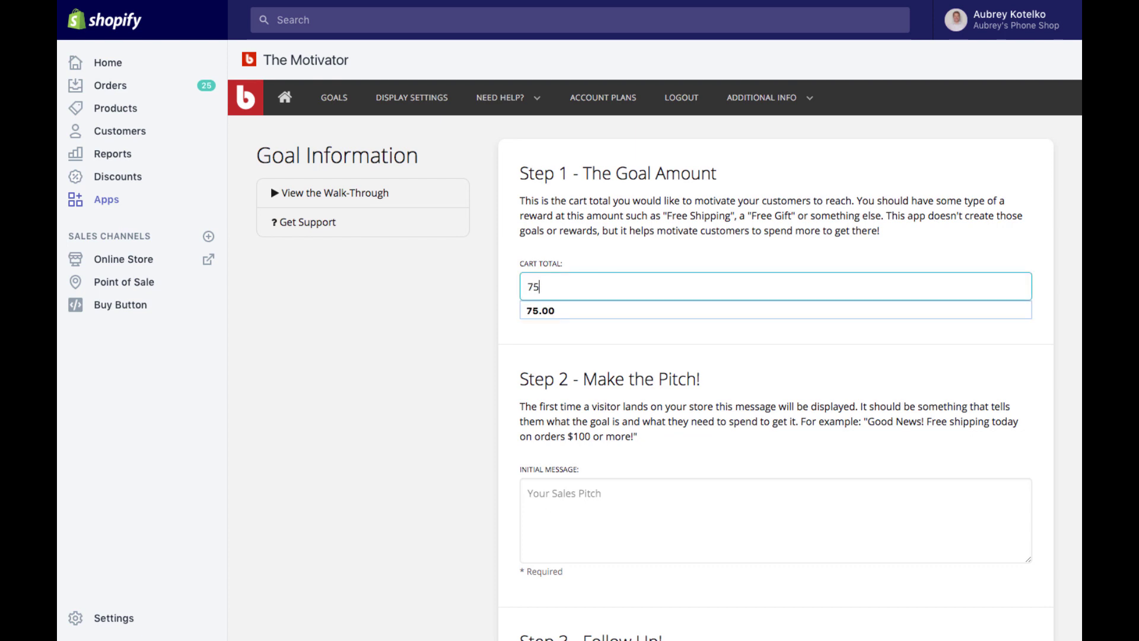
pyautogui.click(487, 296)
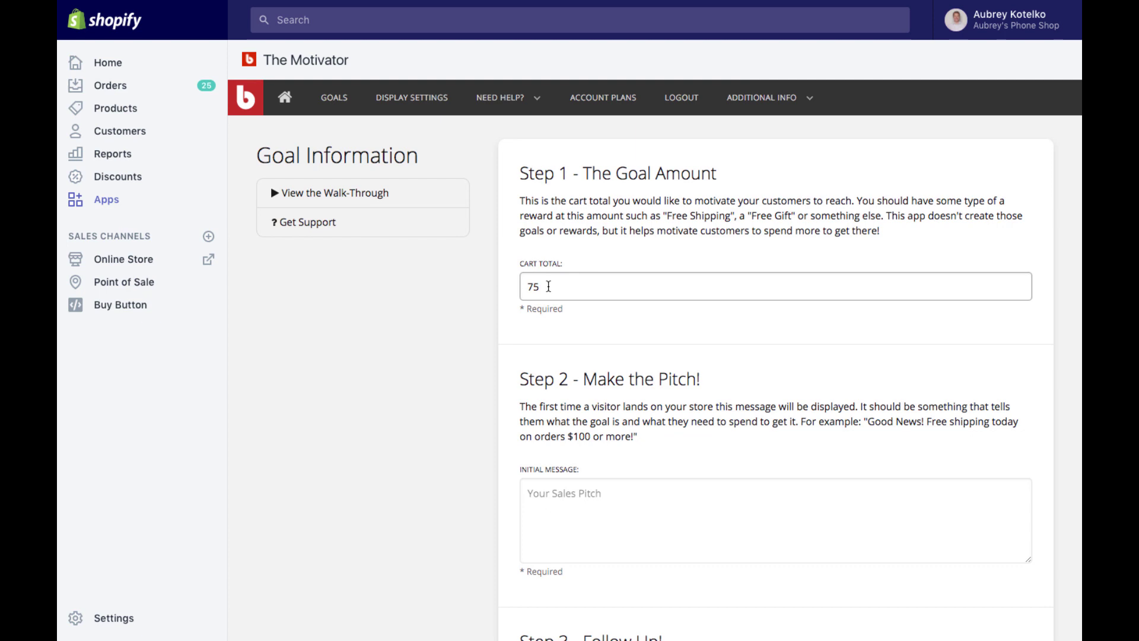
pyautogui.scroll(-3, 548, 287)
pyautogui.scroll(-2, 548, 286)
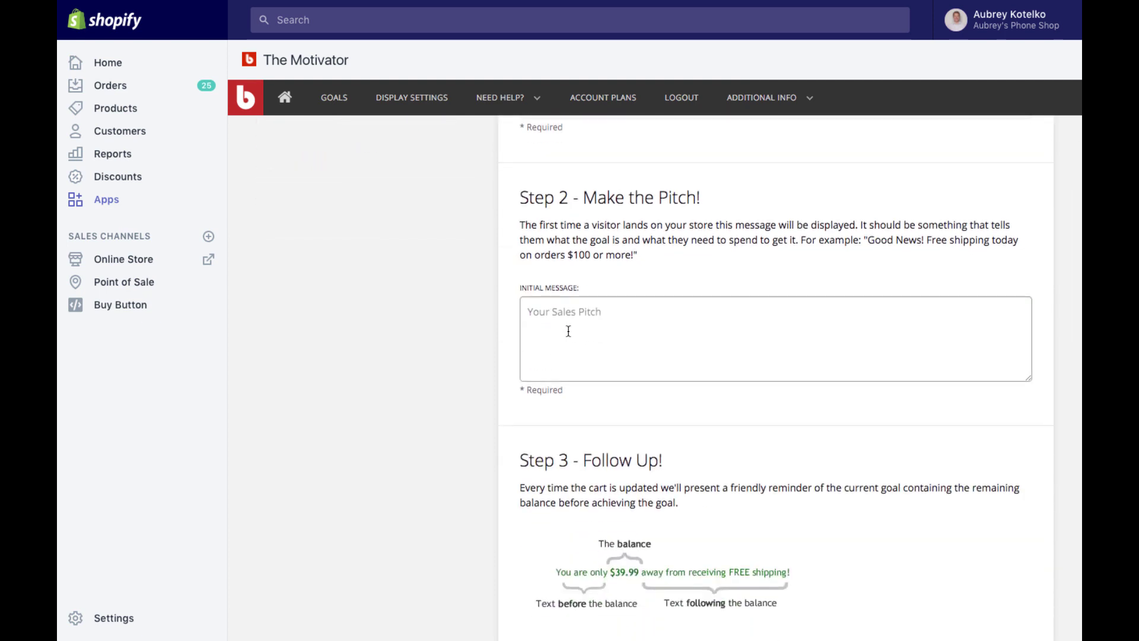
# Enter 'Good news! FREE Standard Shipping on all orders over $75!' as the initial message.
pyautogui.click(558, 318)
pyautogui.scroll(-2, 502, 306)
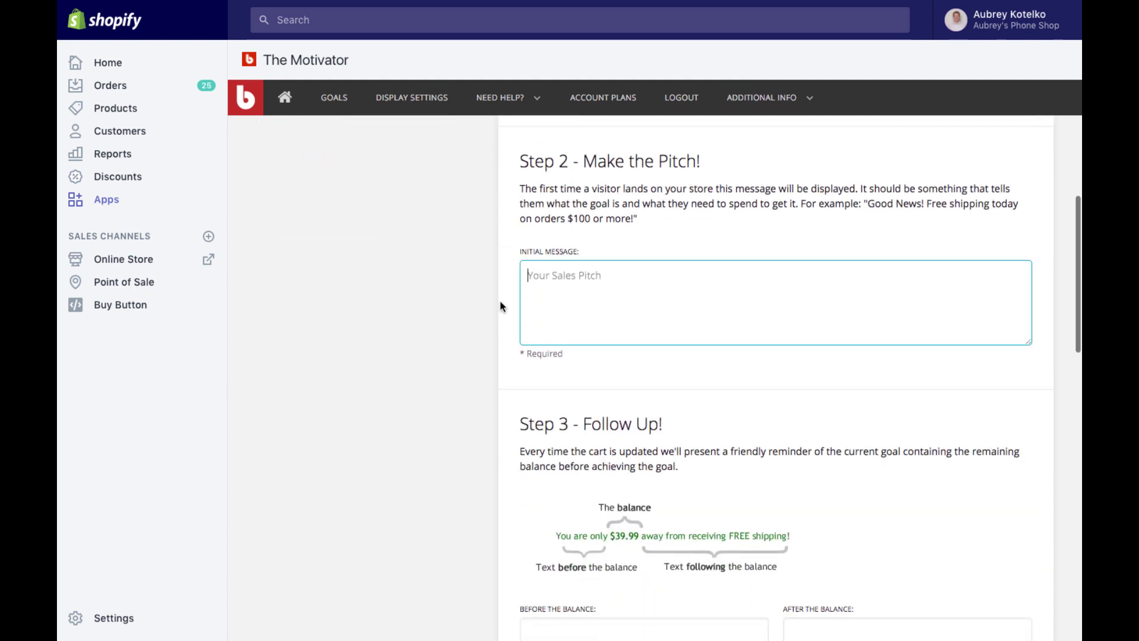
pyautogui.scroll(-1, 501, 306)
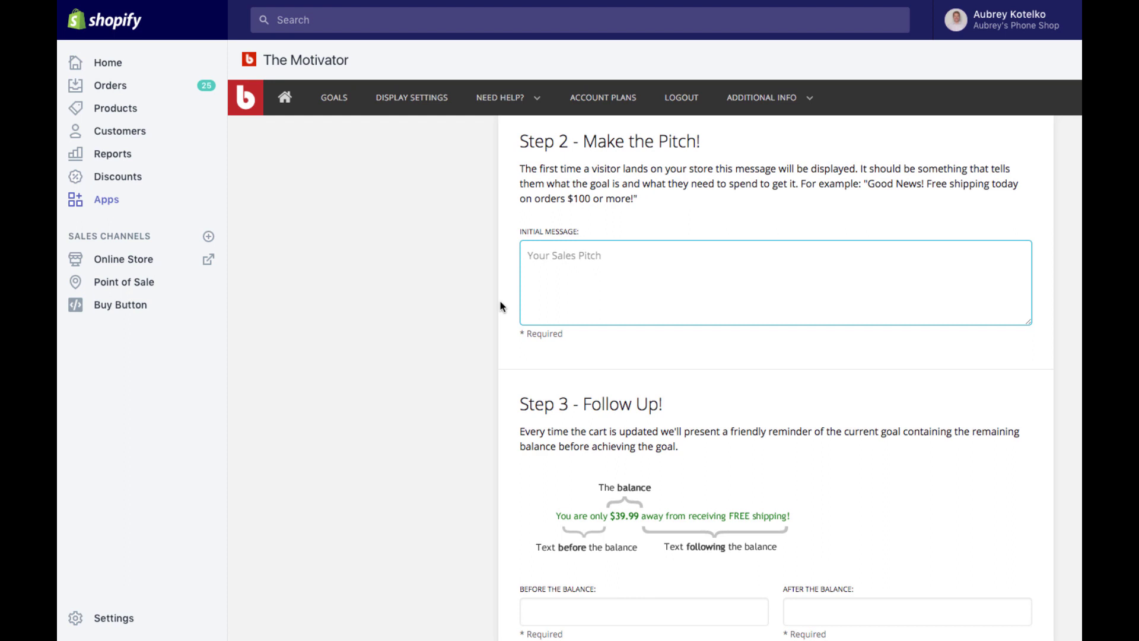
pyautogui.write('Good news! ')
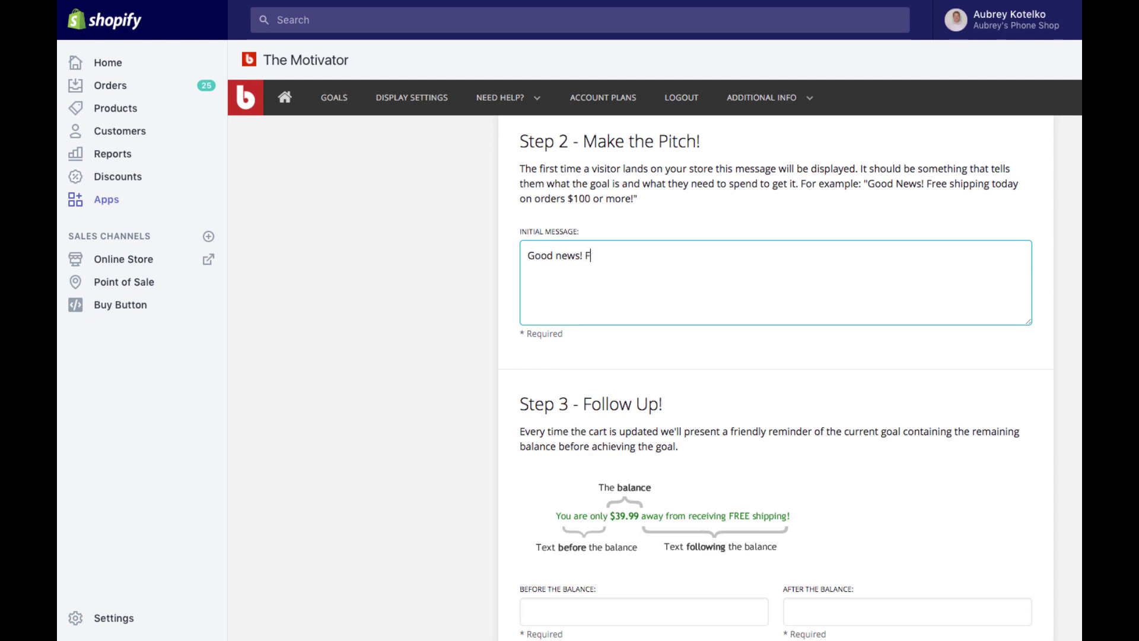
pyautogui.write('FREE Standard Ship')
pyautogui.write('ping on ')
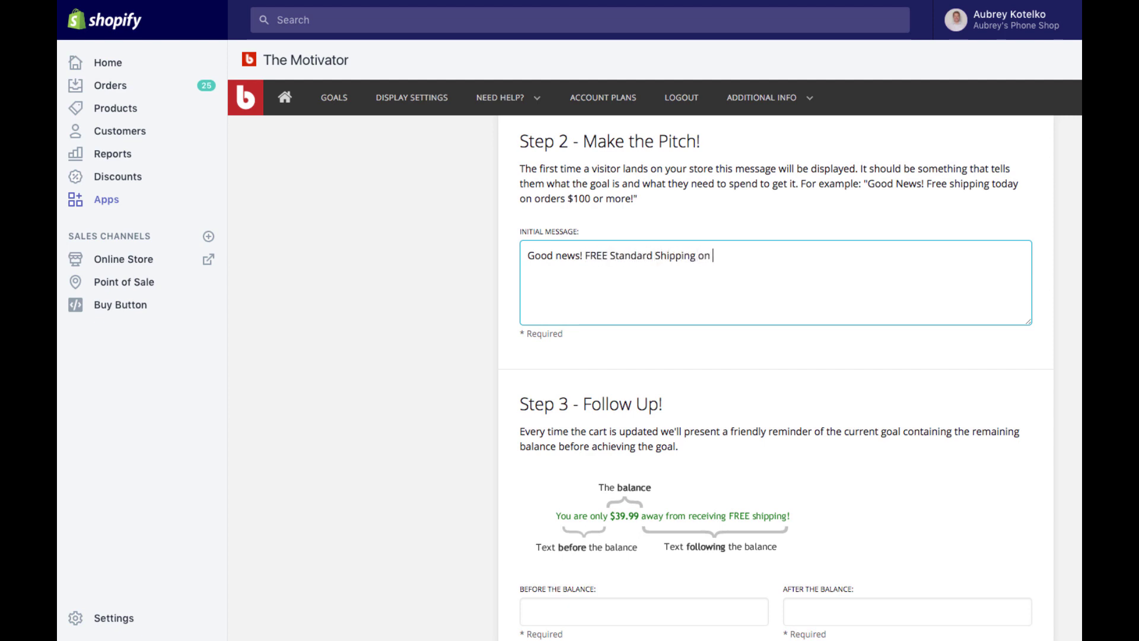
pyautogui.write('all orders over $')
pyautogui.write('75!')
pyautogui.scroll(-3, 495, 285)
pyautogui.scroll(-3, 494, 285)
# Set the follow-up texts to 'Way to go! You're only' and 'from receiving FREE standard shipping on your order!'.
pyautogui.click(577, 343)
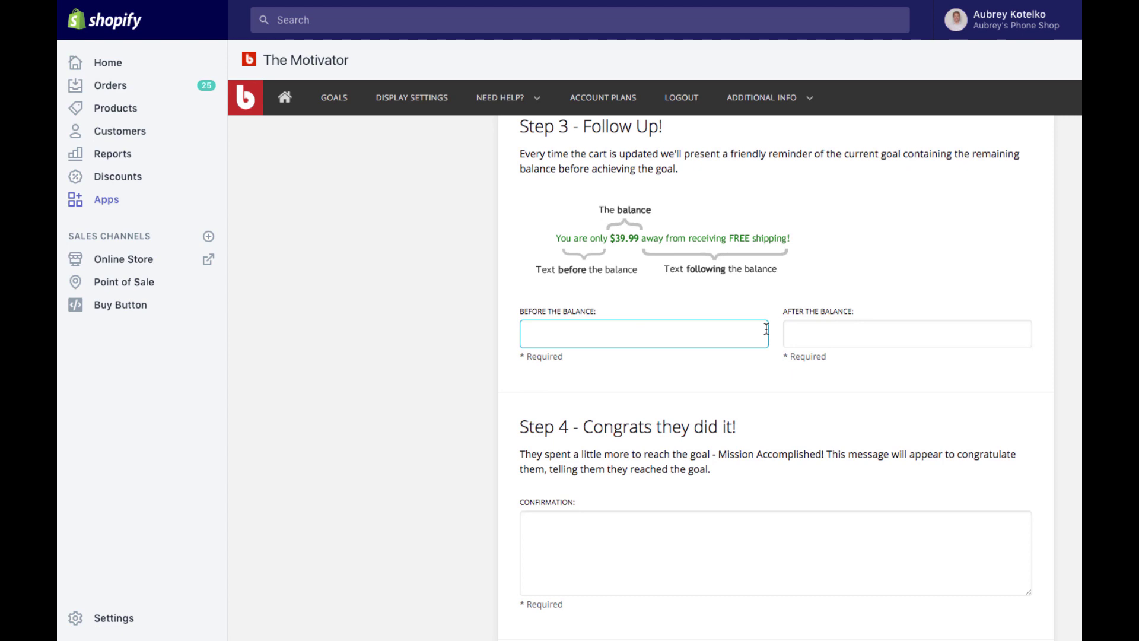
pyautogui.write('Way to go!')
pyautogui.write(" You're only")
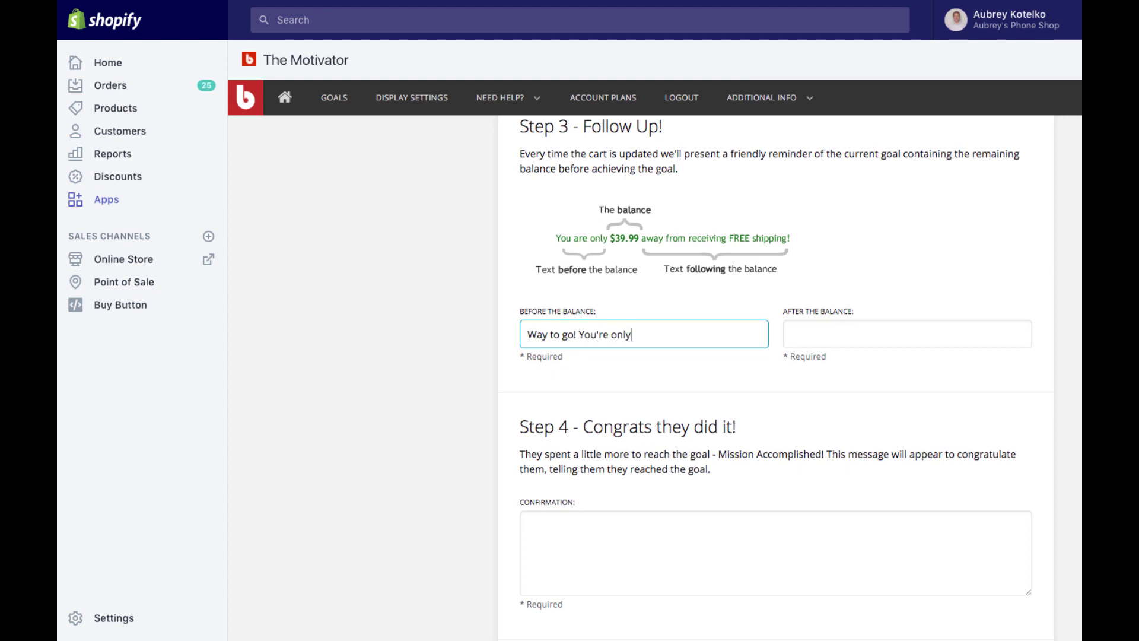
pyautogui.click(922, 331)
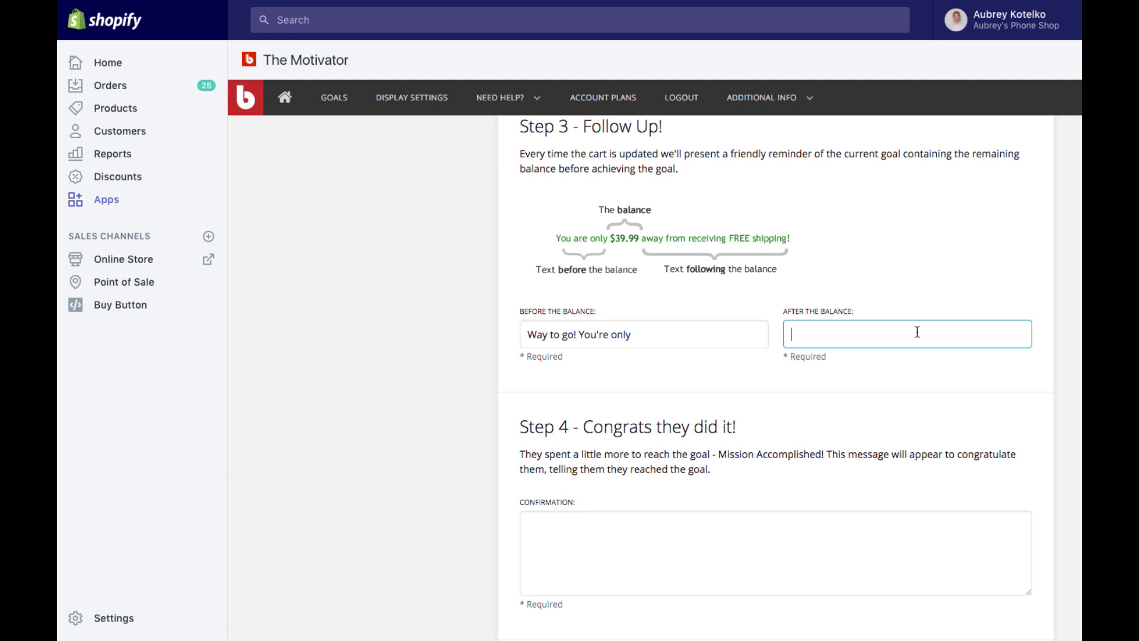
pyautogui.write('fr')
pyautogui.write('om receiving FREE')
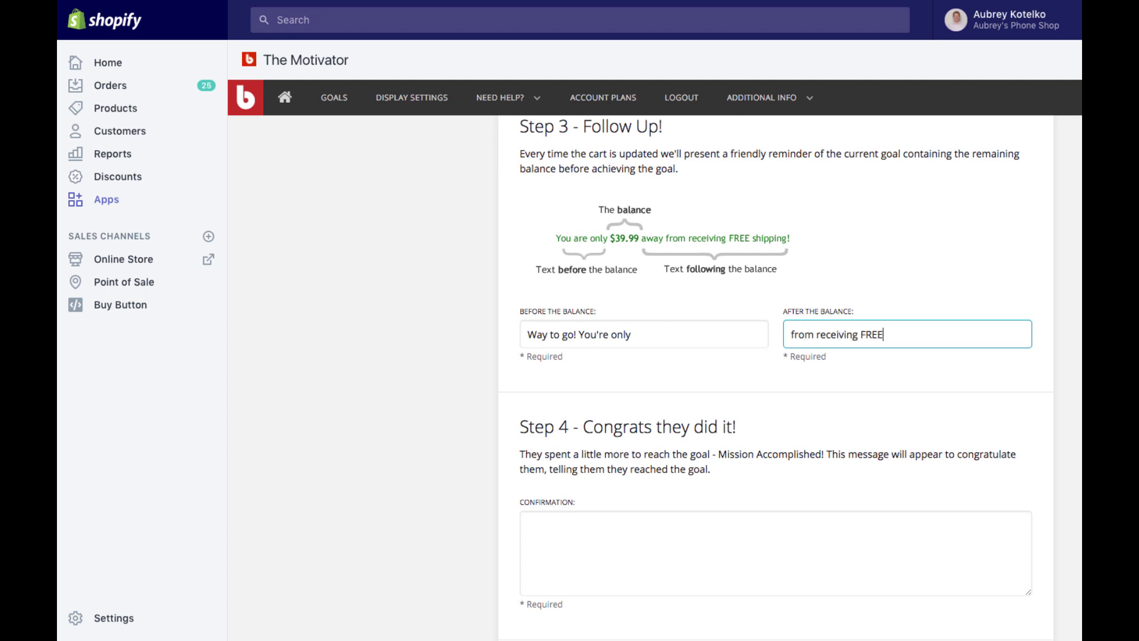
pyautogui.write(' standard shipping ')
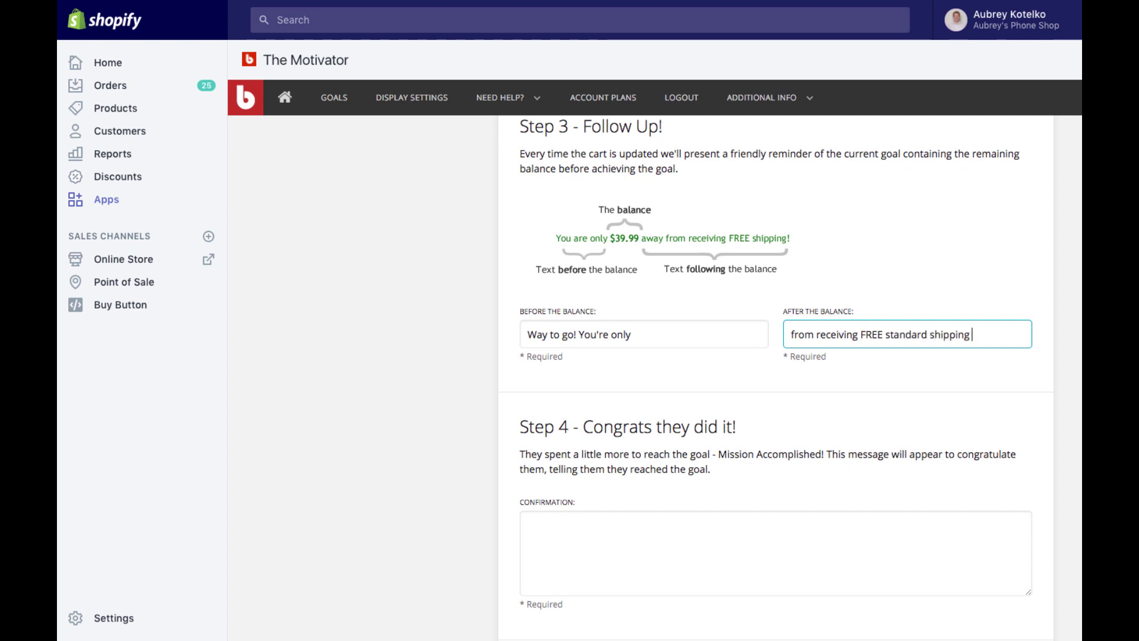
pyautogui.write('on your or')
pyautogui.write('der!')
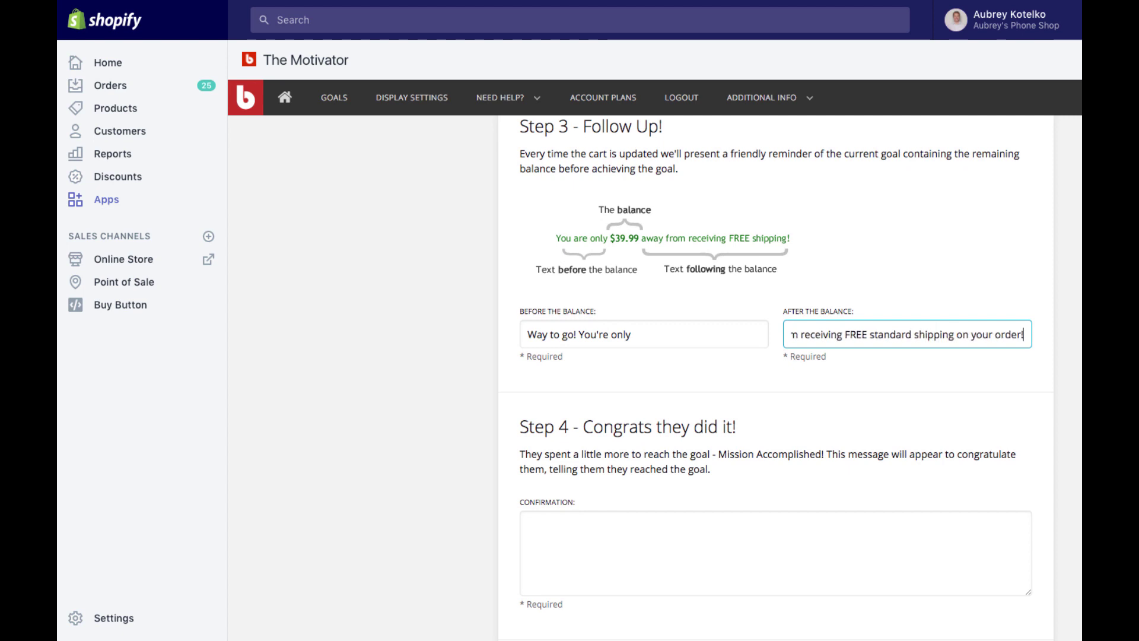
pyautogui.scroll(-2, 774, 401)
pyautogui.scroll(-1, 752, 402)
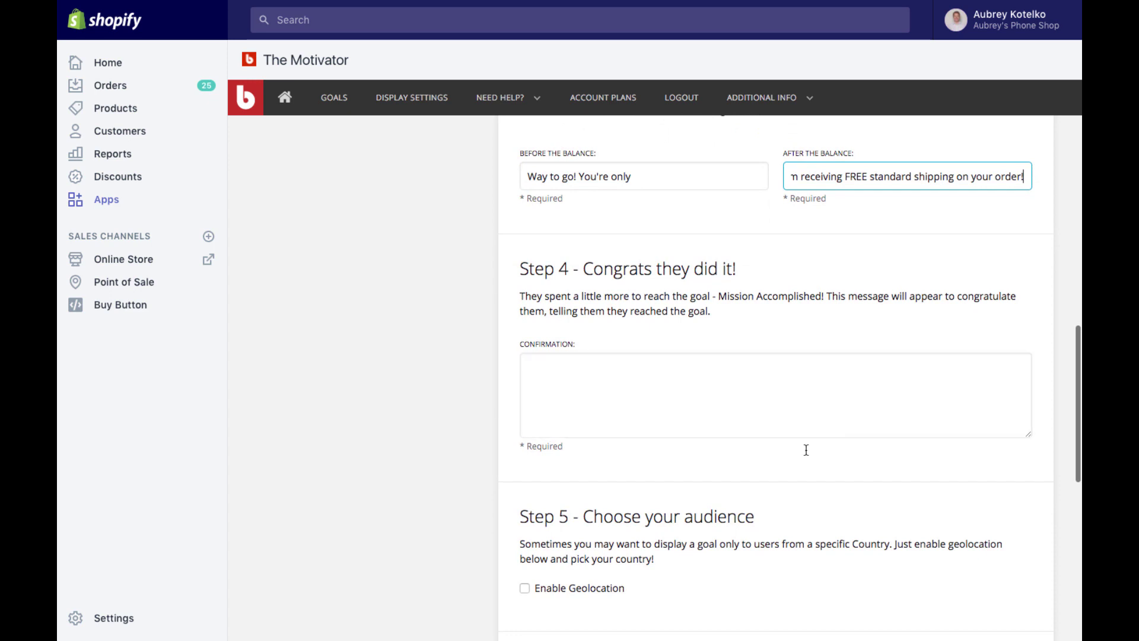
# Start the Step 4 confirmation message about the over-$75 order shipping free.
pyautogui.click(752, 442)
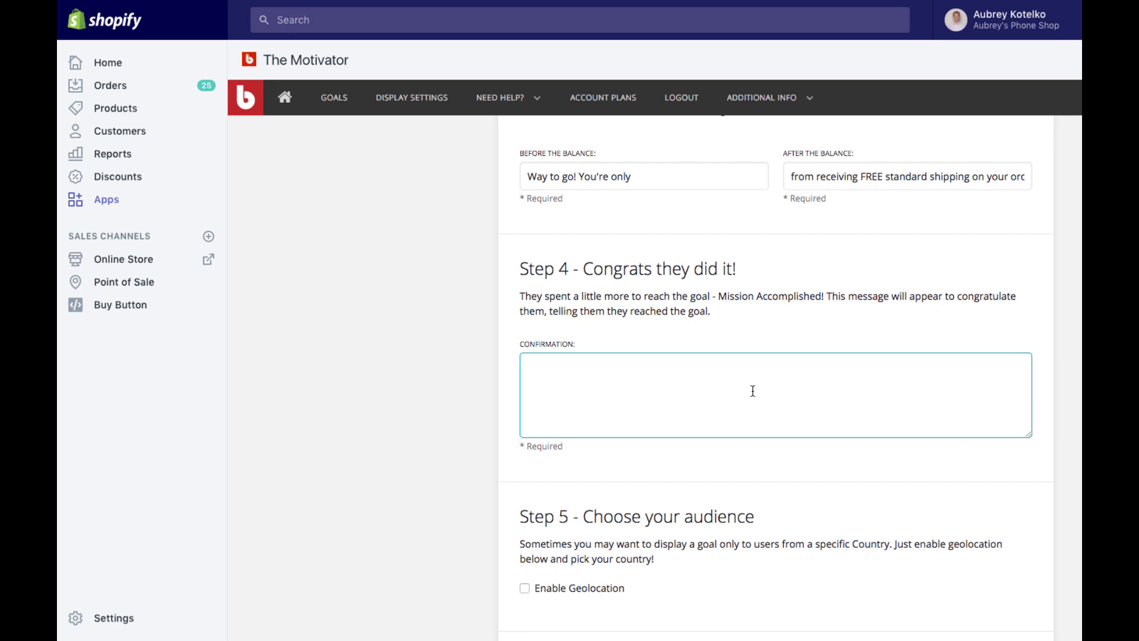
pyautogui.write('Bazinga! You')
pyautogui.write('r ')
pyautogui.write('order is over $')
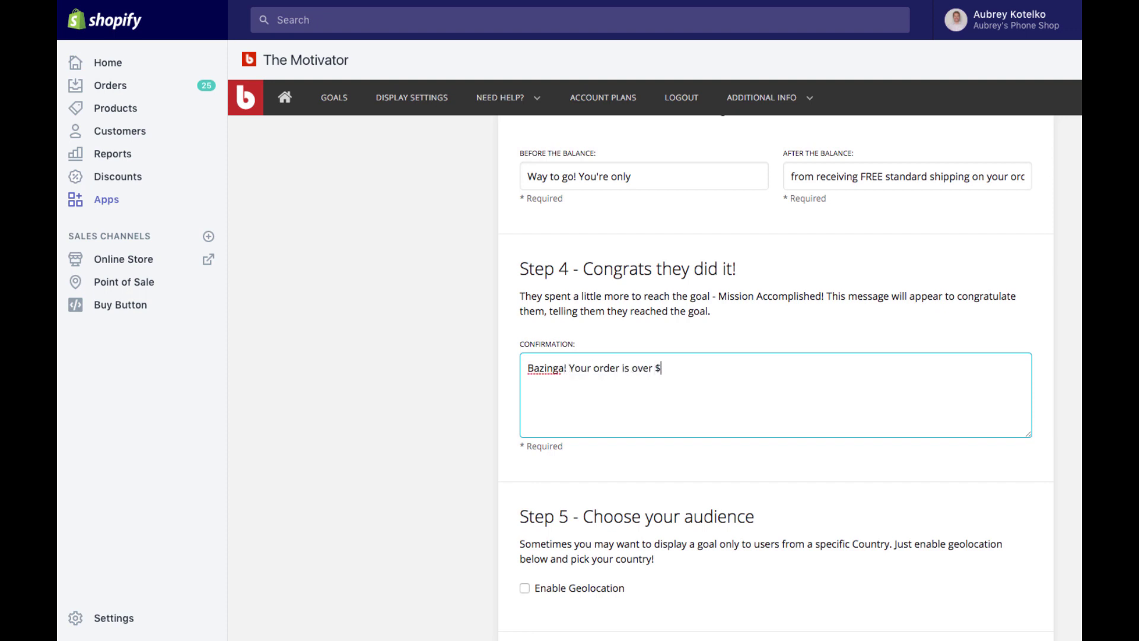
pyautogui.write('75 and will sh')
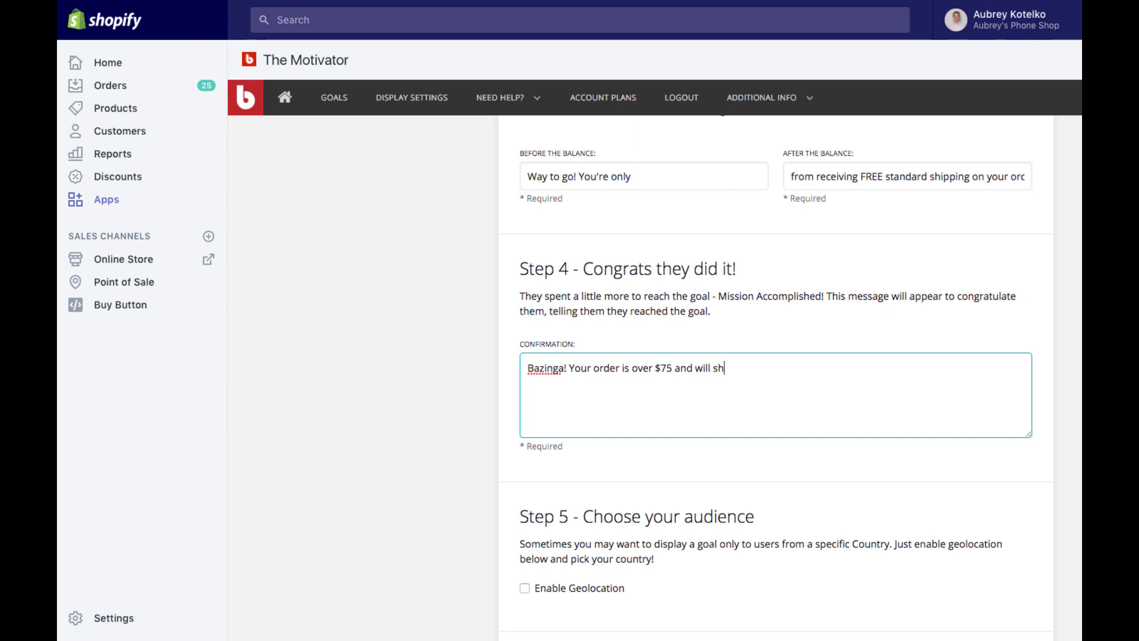
pyautogui.write('ip for FREE')
pyautogui.write('!')
pyautogui.scroll(-5, 775, 375)
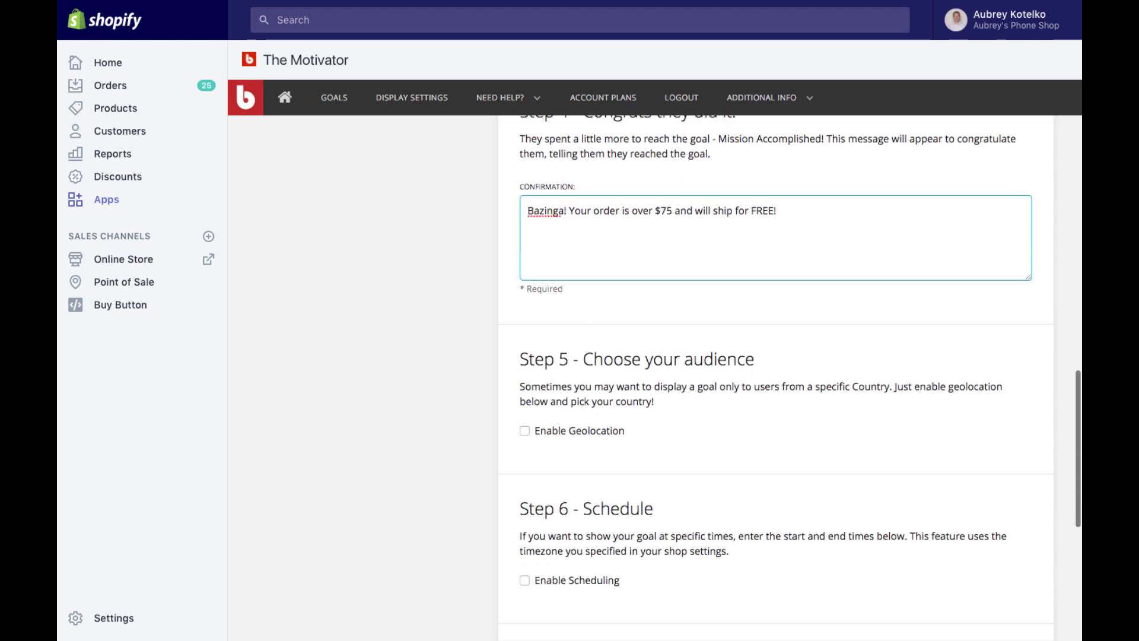
pyautogui.scroll(-5, 775, 375)
pyautogui.scroll(-3, 775, 374)
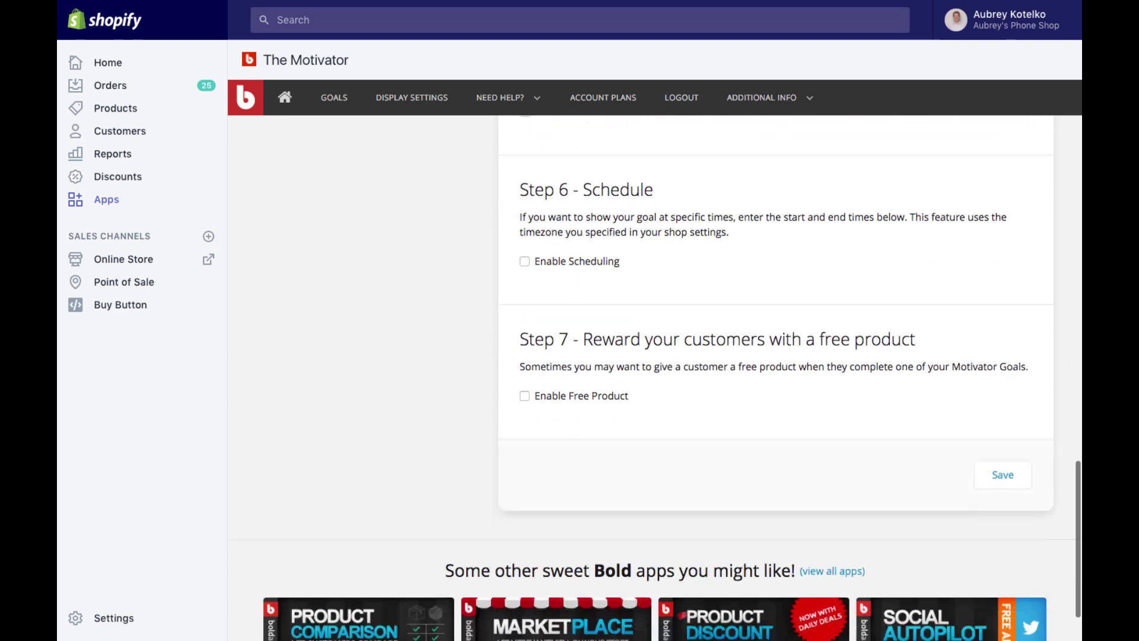
# Save the goal form so the active $75 FREE Standard Shipping goal is listed.
pyautogui.click(1003, 463)
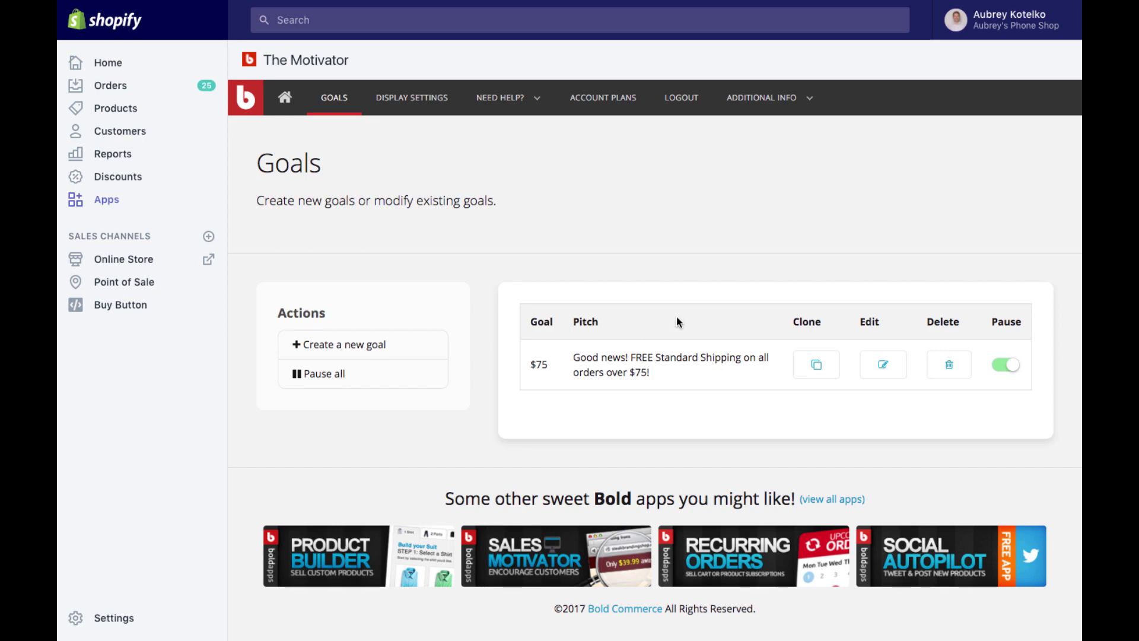
# In the private window, search the store for 'fidget spinner' and add the Yellow Fidget Spinner to the cart.
pyautogui.hotkey('ctrl', 'Right')
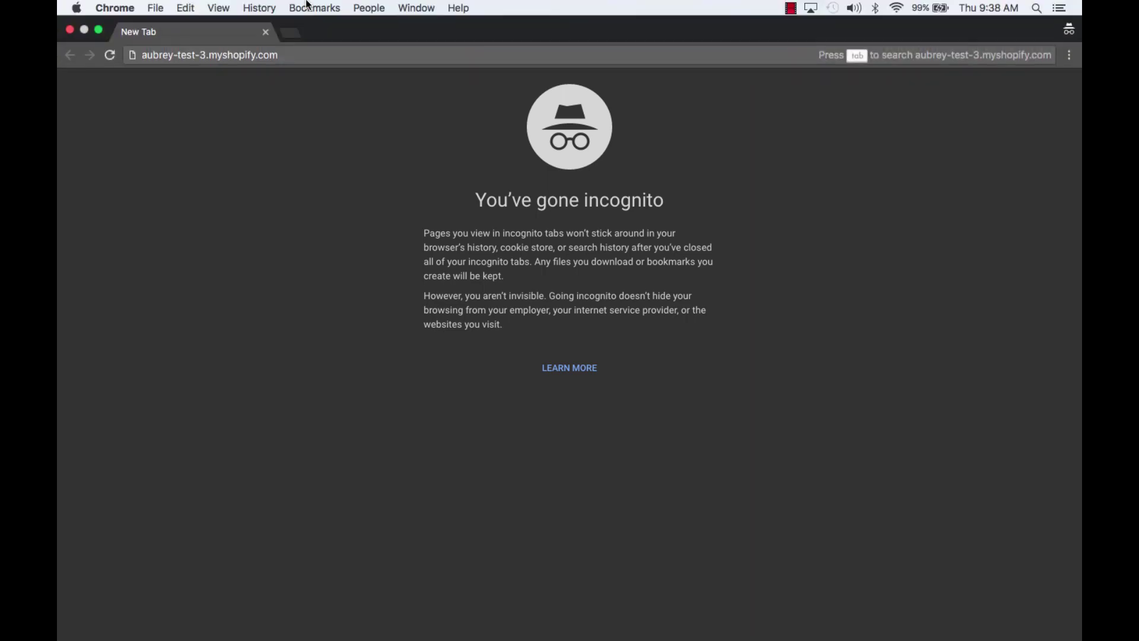
pyautogui.press('Return')
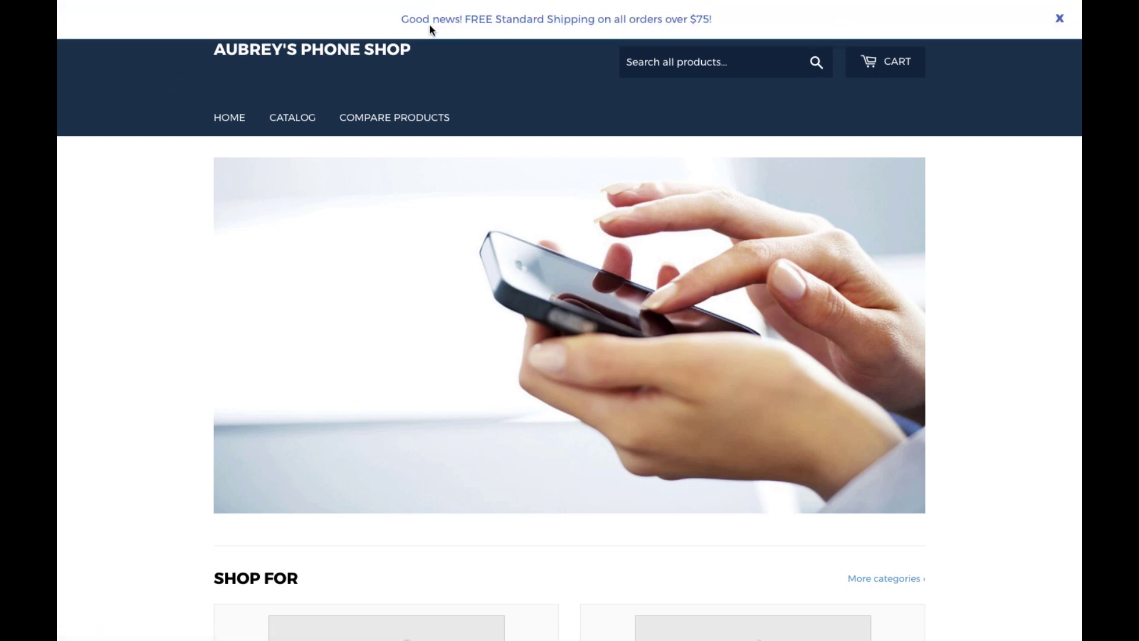
pyautogui.click(696, 63)
pyautogui.write('fidget spi')
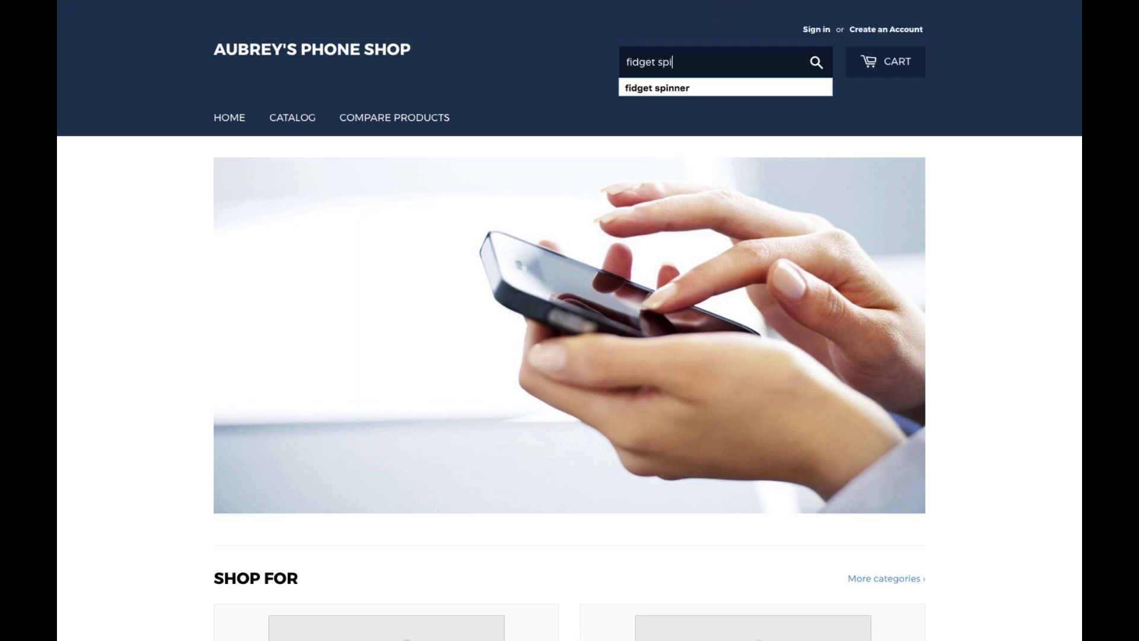
pyautogui.write('nner')
pyautogui.press('Return')
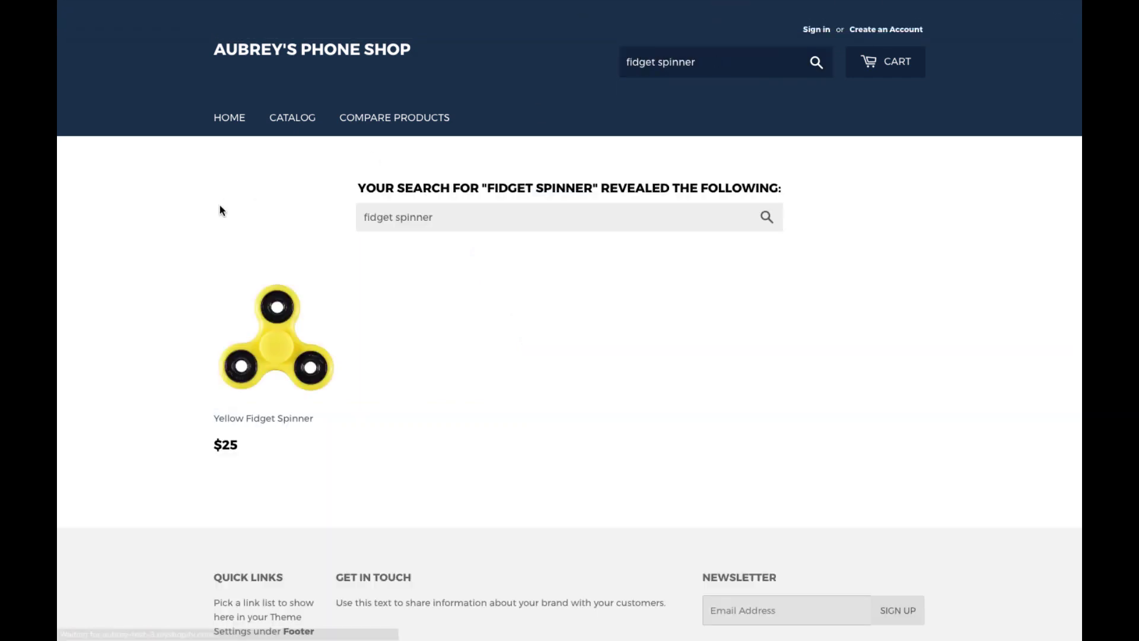
pyautogui.click(276, 295)
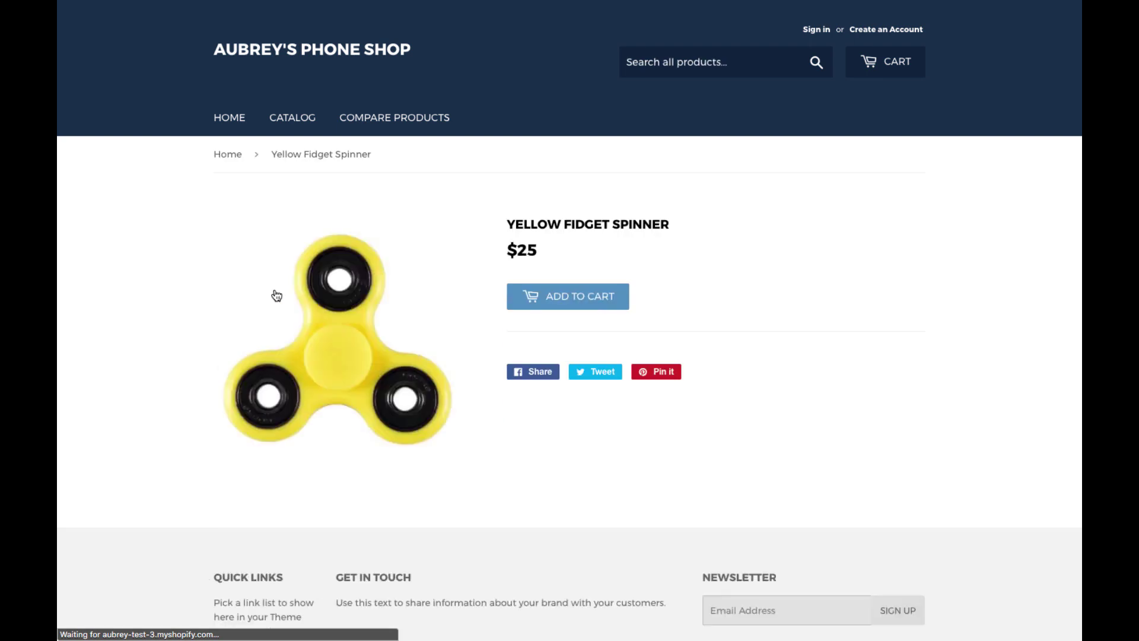
pyautogui.click(577, 303)
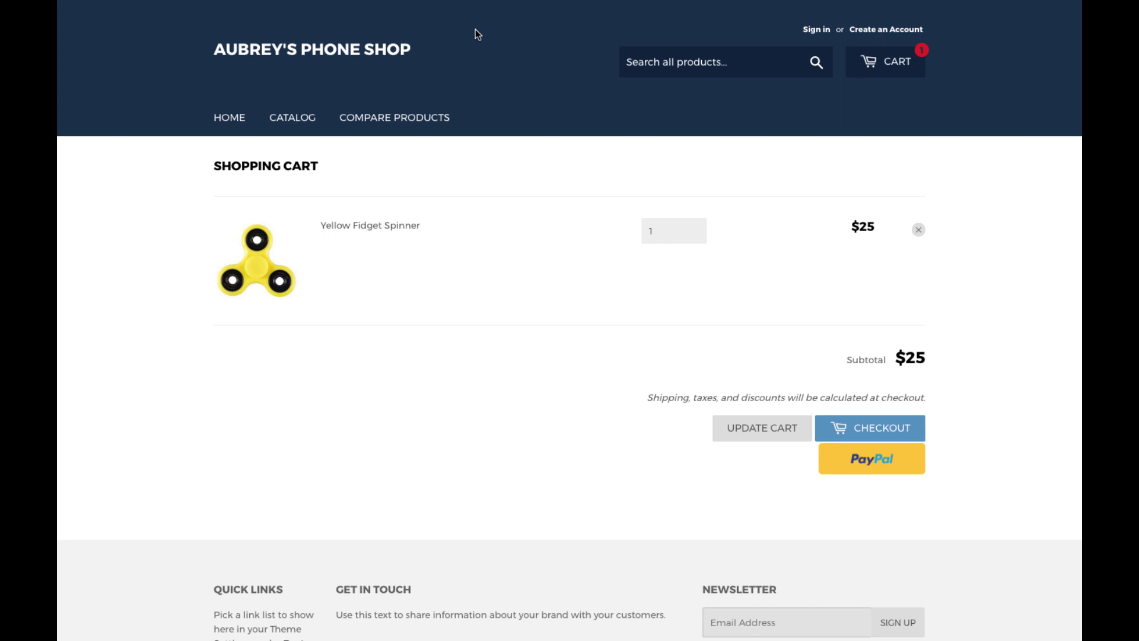
# Update the spinner quantity to 4 for a $100 subtotal and proceed to checkout.
pyautogui.click(659, 235)
pyautogui.click(696, 226)
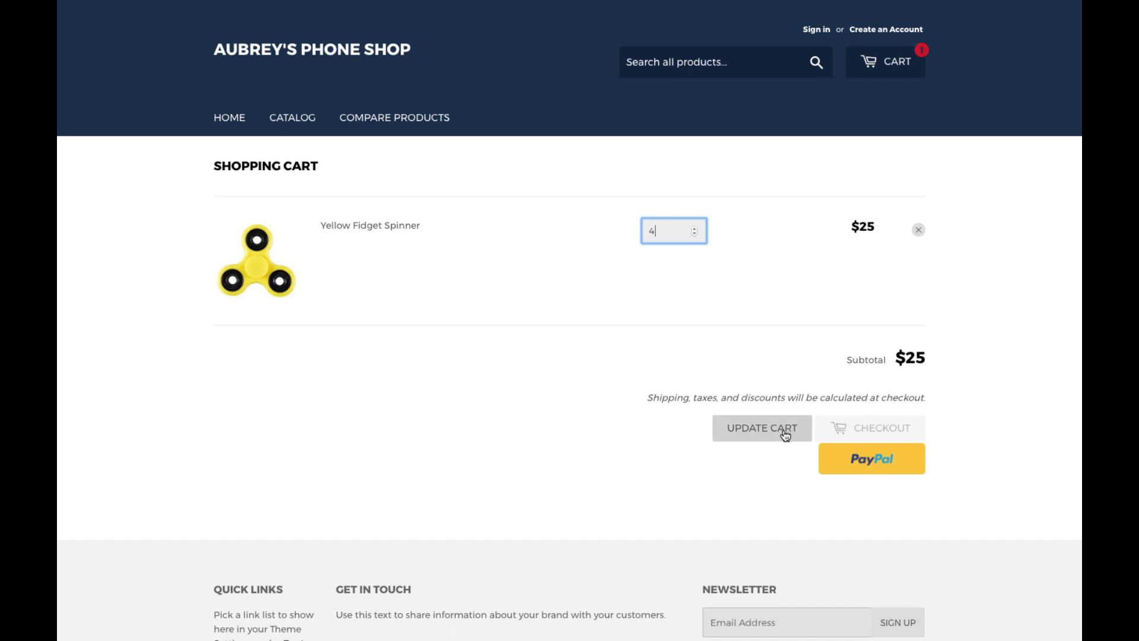
pyautogui.click(754, 433)
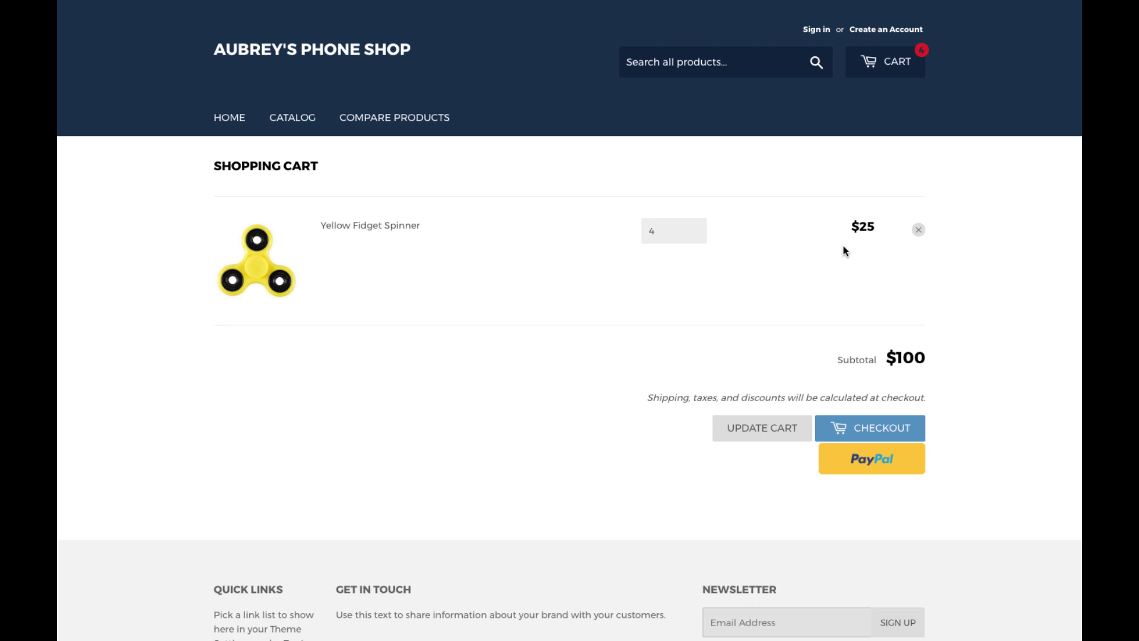
pyautogui.click(857, 429)
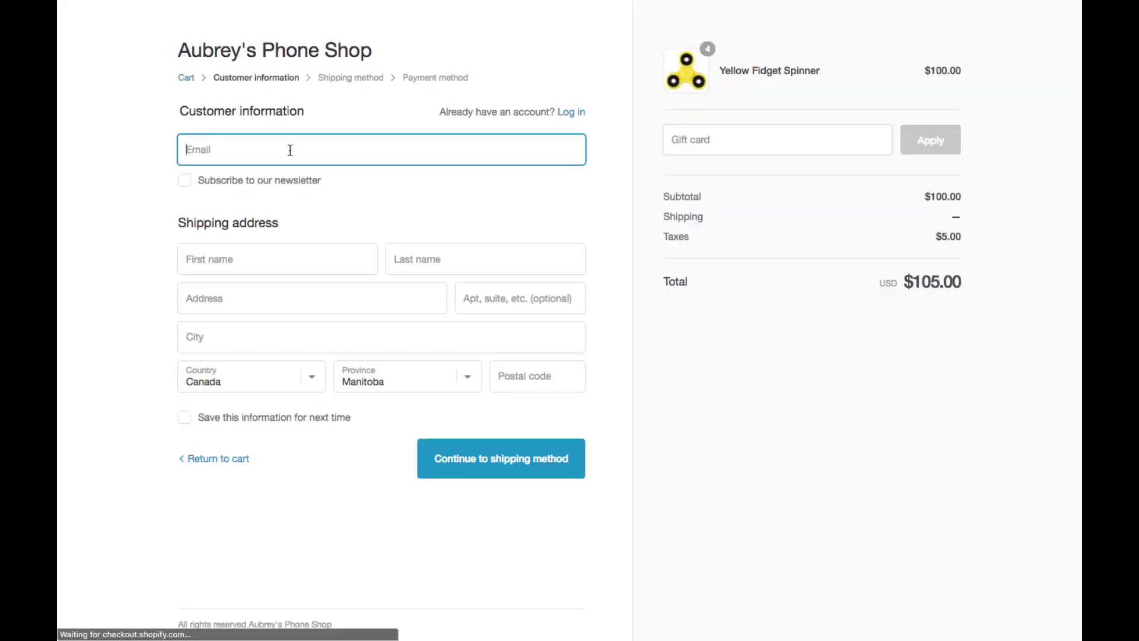
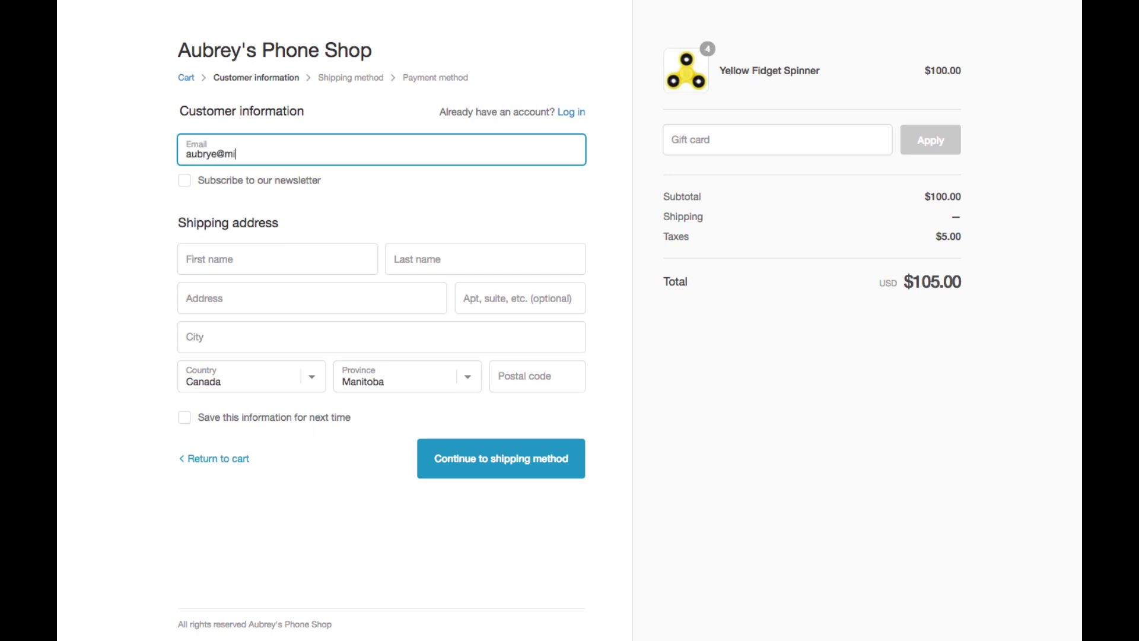
# Correct the contact email and enter the customer's first and last name.
pyautogui.press('BackSpace')
pyautogui.press('BackSpace')
pyautogui.write('ailinator.com')
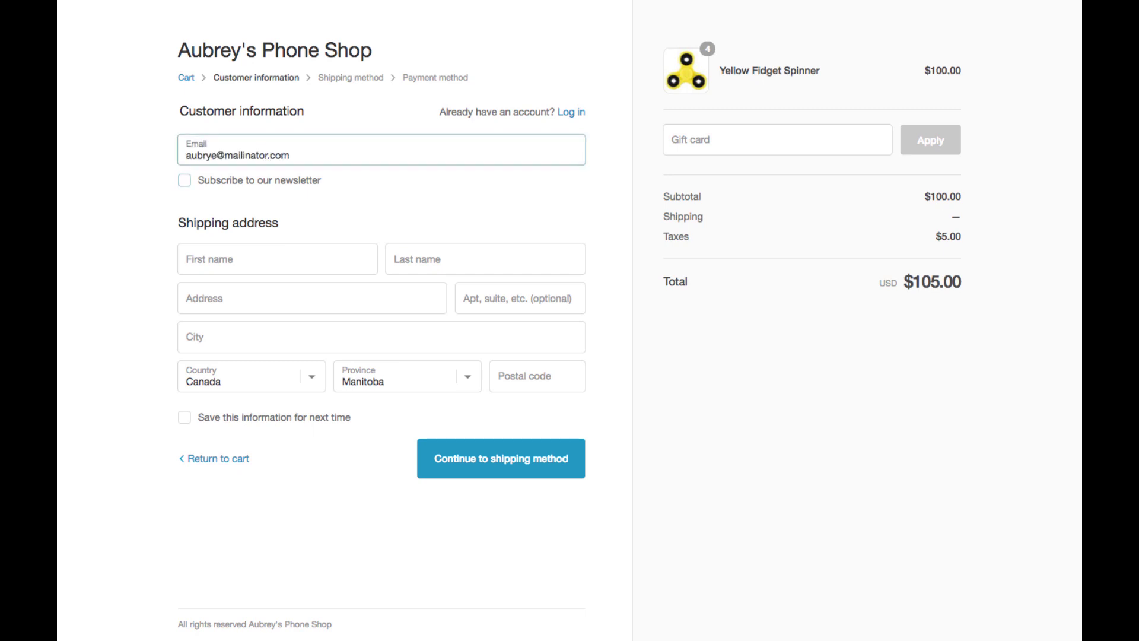
pyautogui.press('Tab')
pyautogui.press('Tab')
pyautogui.press('Tab')
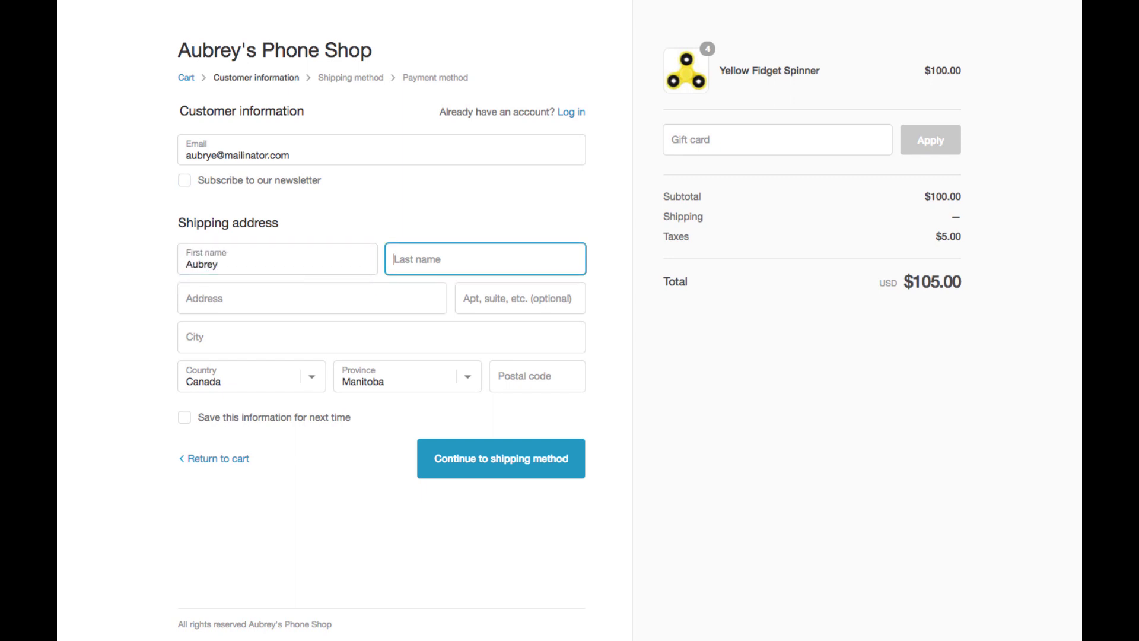
pyautogui.press('Tab')
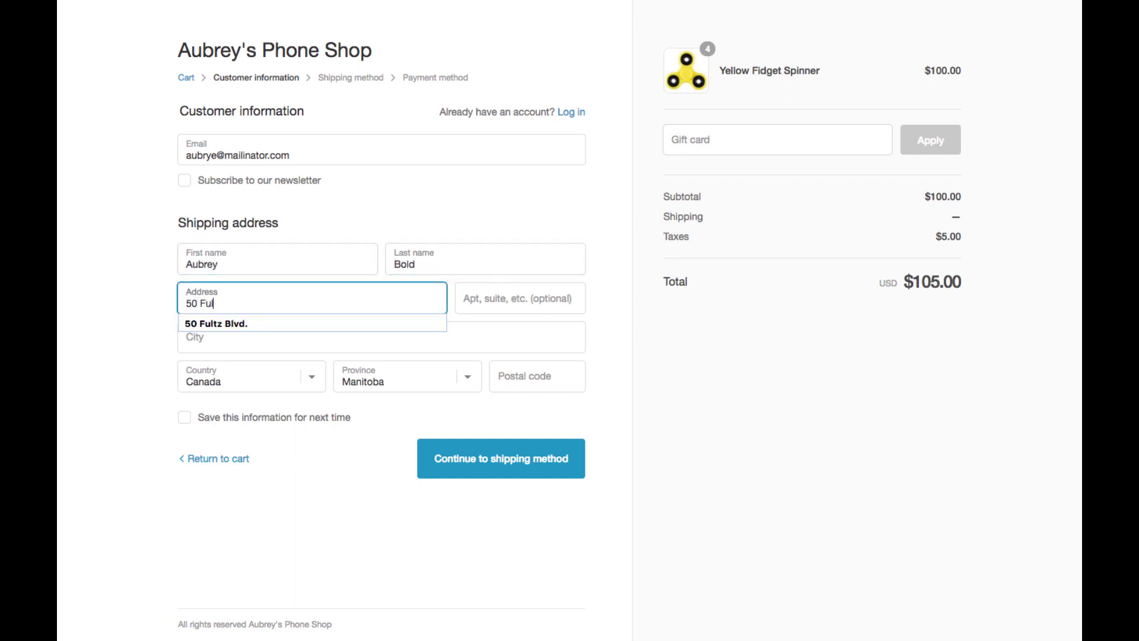
# Complete the Manitoba, Canada street address, city and postal code, then continue to shipping.
pyautogui.press('Down')
pyautogui.press('Return')
pyautogui.press('Tab')
pyautogui.press('Tab')
pyautogui.write('Winni')
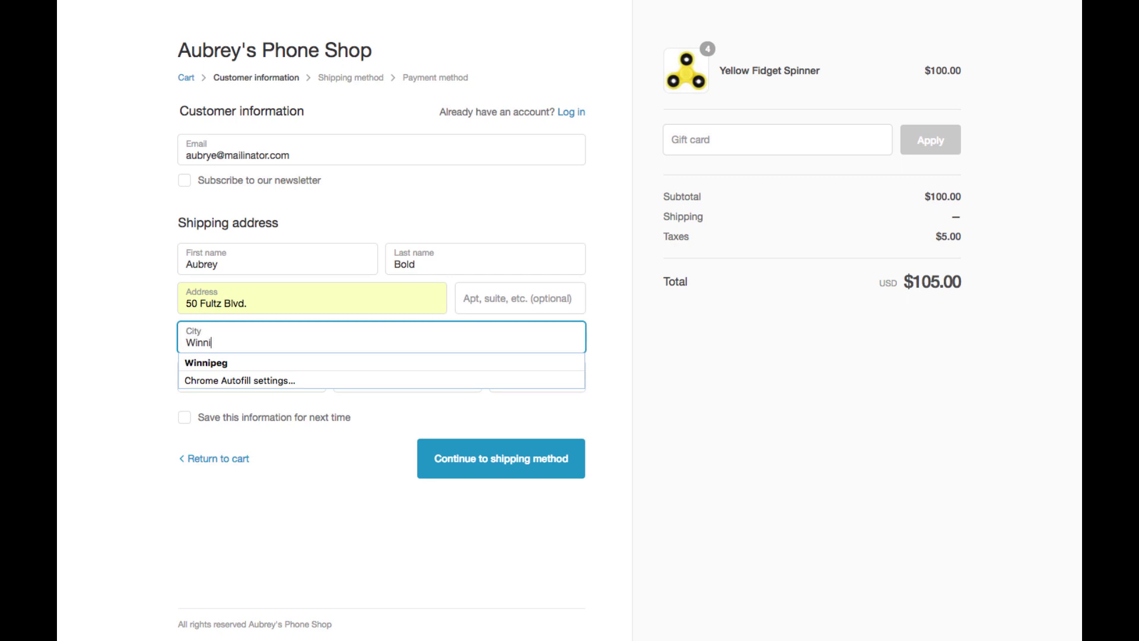
pyautogui.write('peg')
pyautogui.press('Tab')
pyautogui.press('Tab')
pyautogui.press('Tab')
pyautogui.write('R3')
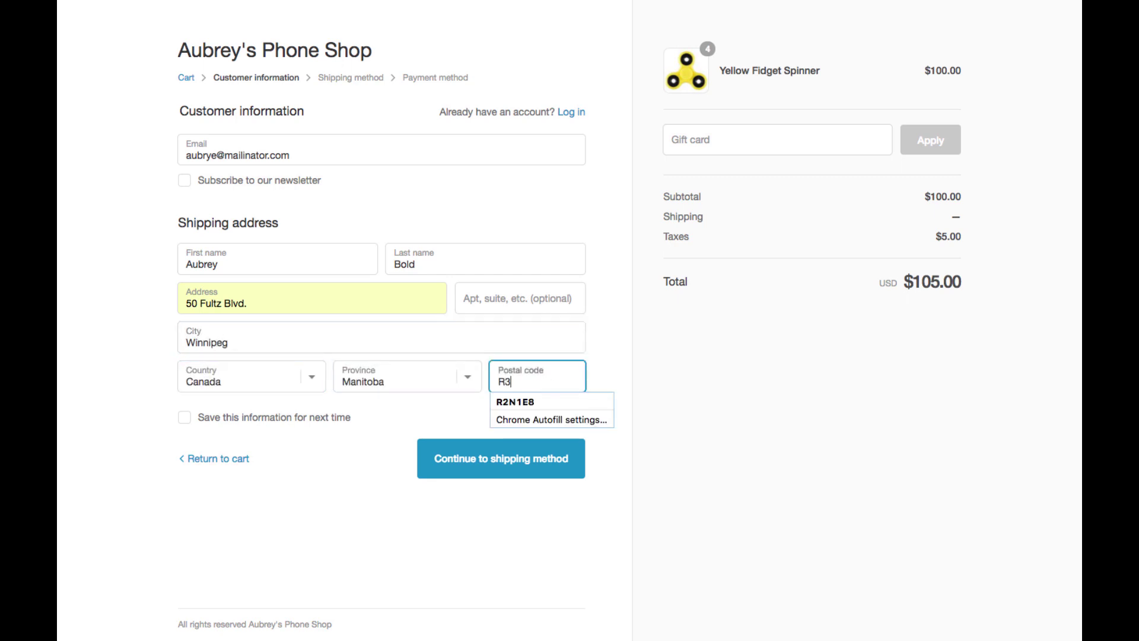
pyautogui.write('Y0L^')
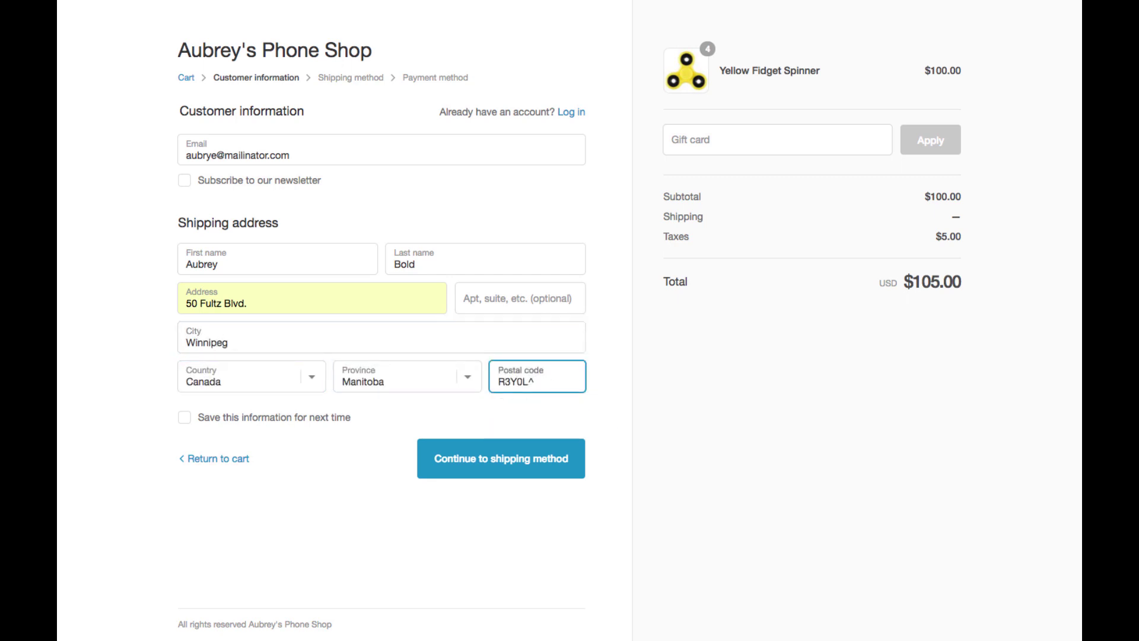
pyautogui.press('BackSpace')
pyautogui.write('6')
pyautogui.click(457, 458)
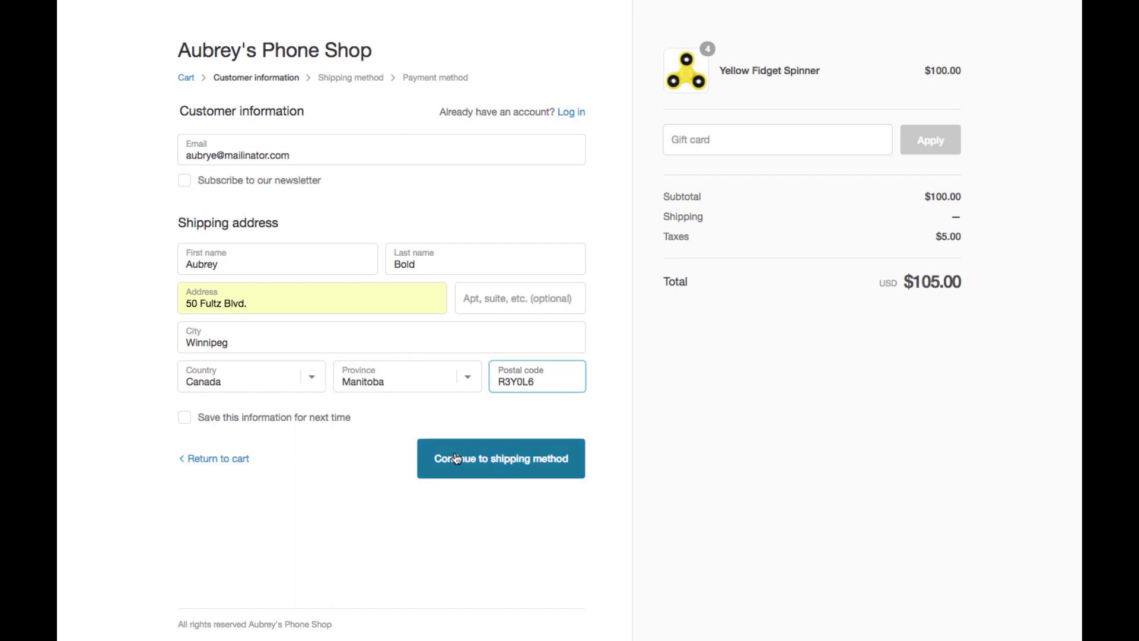